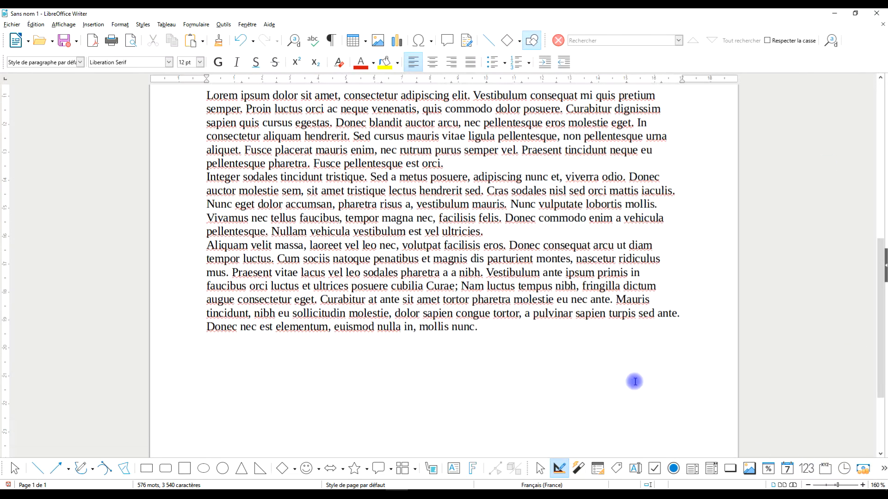
Step: Centre the three Lorem ipsum paragraphs and format them in italic and bold
scroll(620, 386, up, 3)
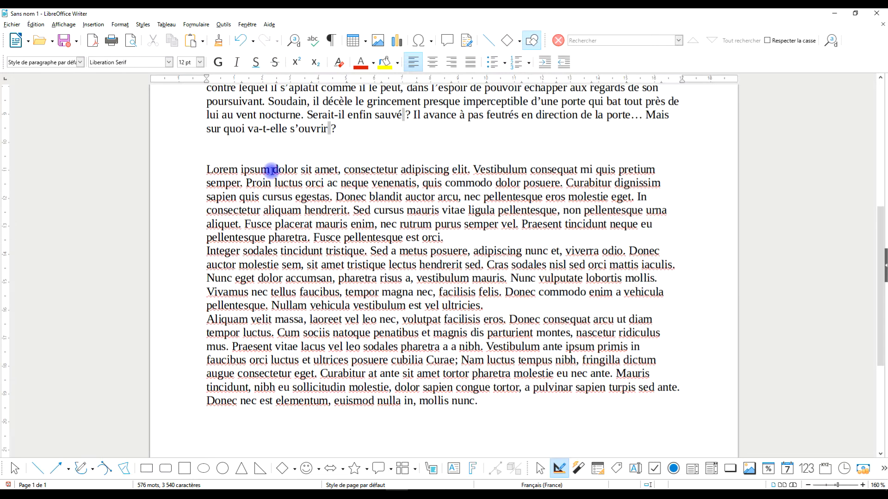
drag(206, 170, 533, 429)
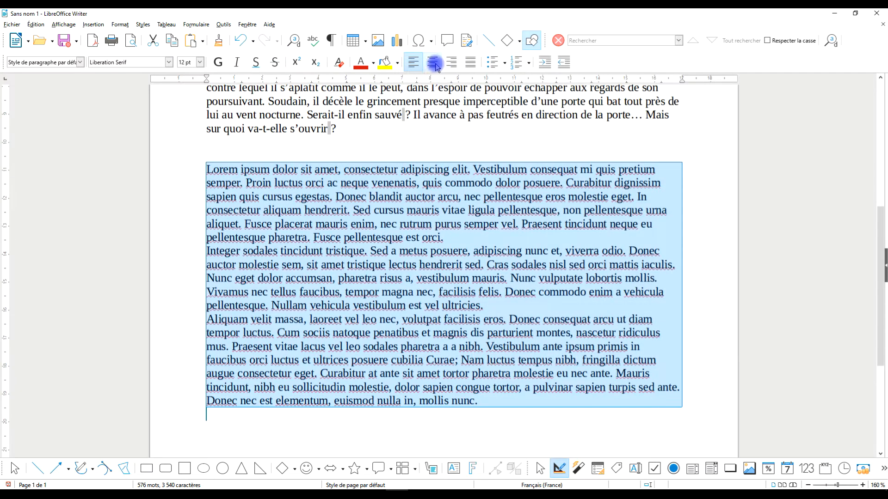
click(434, 63)
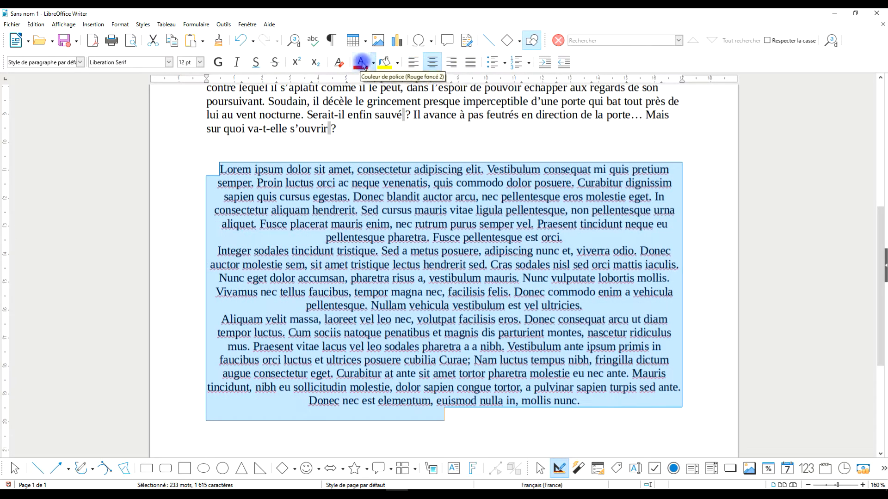
click(236, 62)
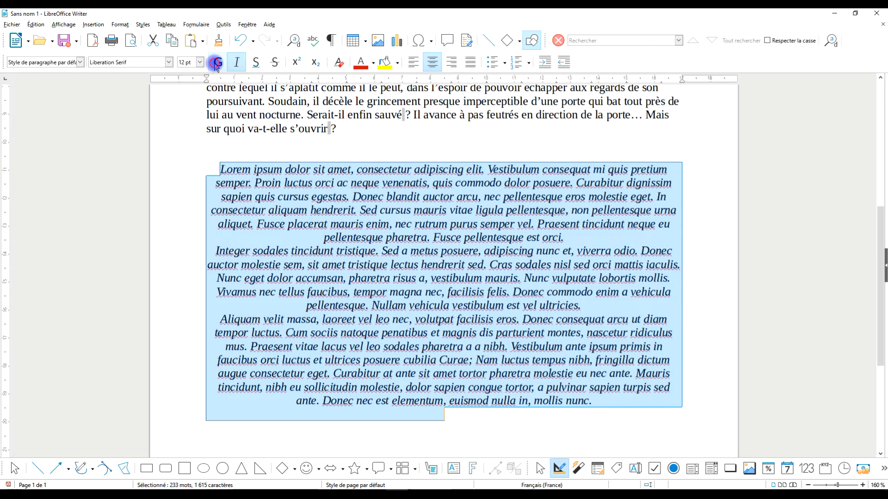
click(217, 62)
Step: Underline the passage from "drerit. Sed cursus" in the first Lorem ipsum paragraph through "pharetra risus" in the second
click(391, 227)
drag(337, 209, 452, 277)
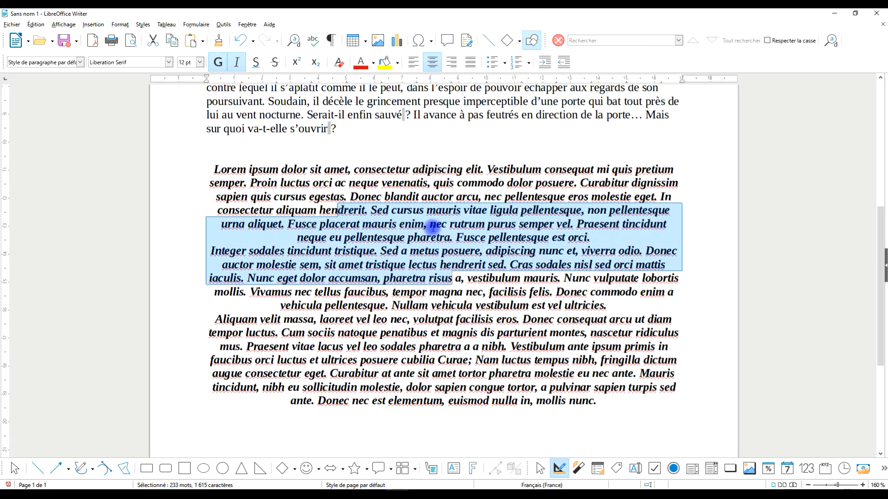
click(255, 63)
click(371, 169)
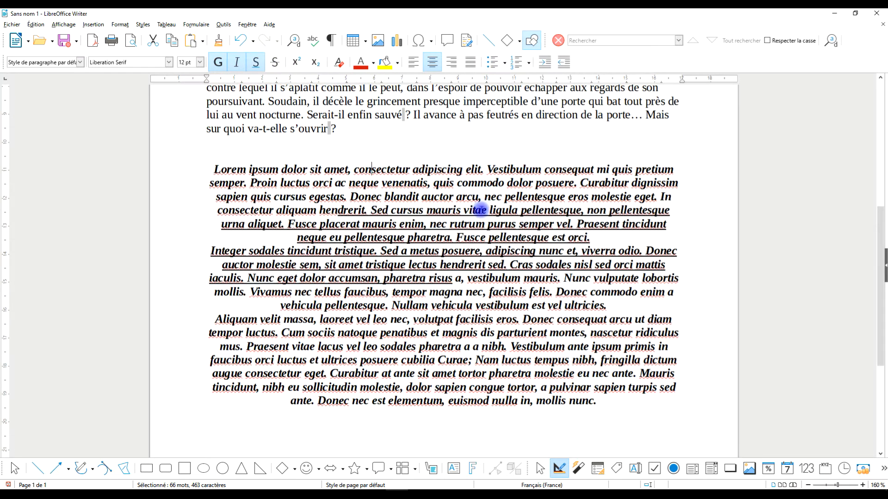
scroll(476, 271, up, 6)
drag(336, 224, 484, 333)
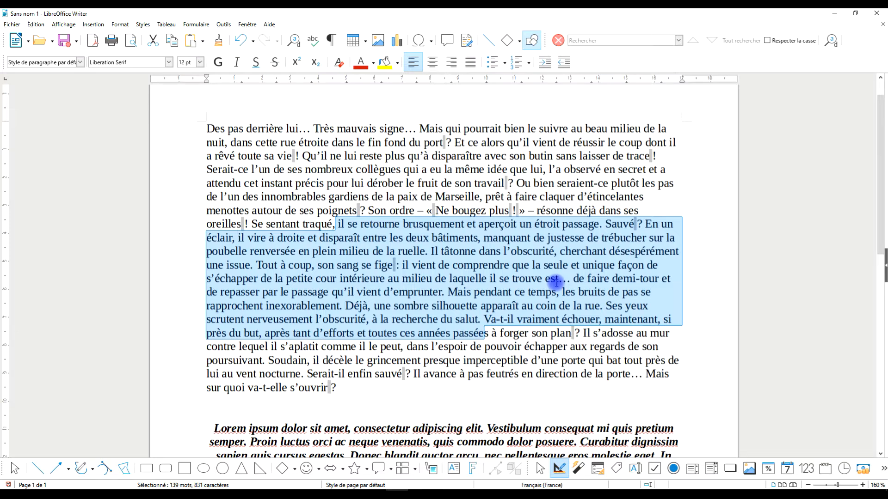
click(419, 345)
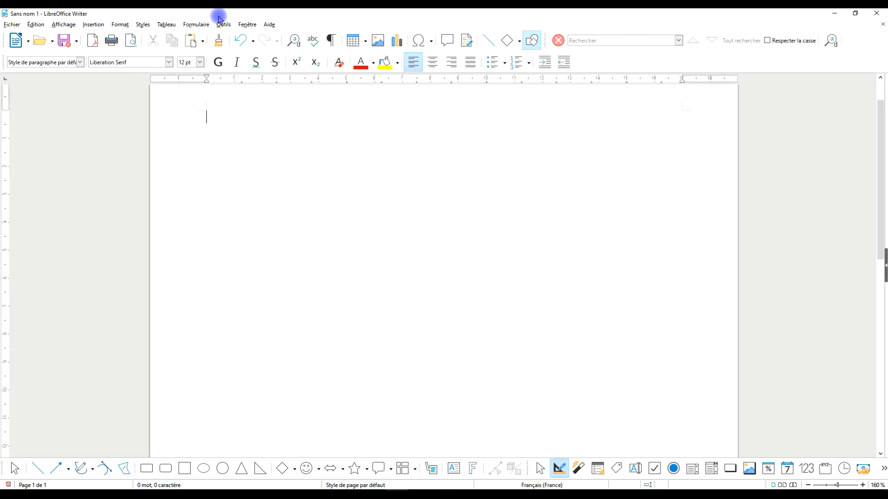
Step: Check the installed version in the About LibreOffice information and close it
click(266, 25)
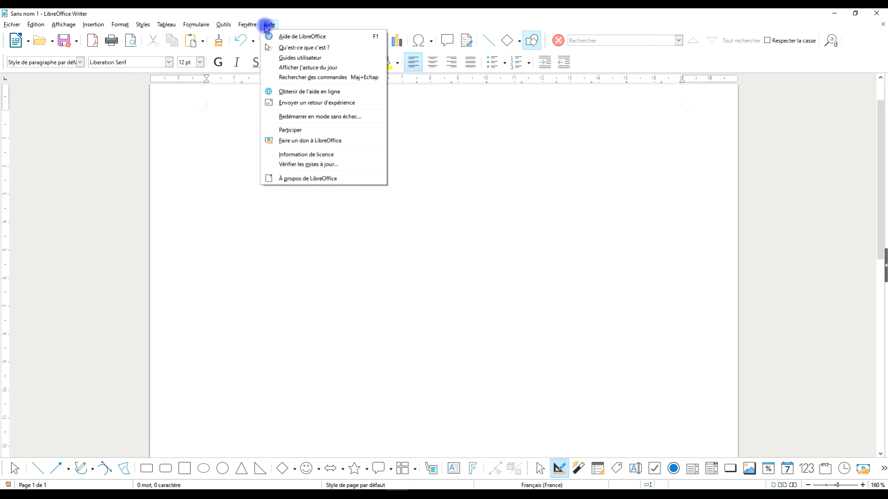
click(308, 178)
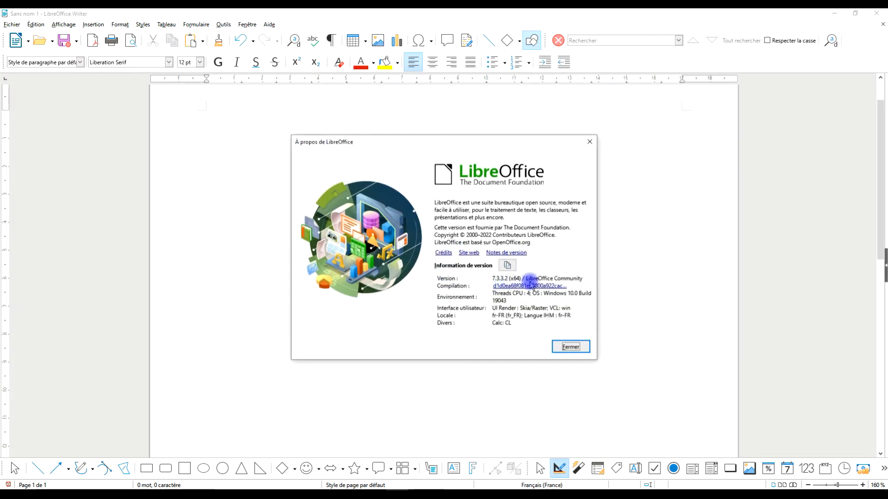
click(588, 142)
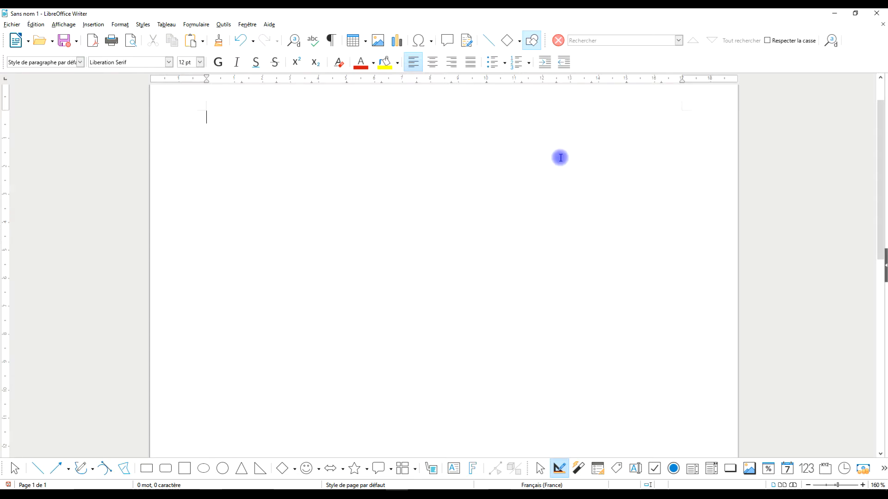
Step: Switch to the Wikipedia article "Lorem ipsum" and read the definition in its opening paragraph
click(835, 13)
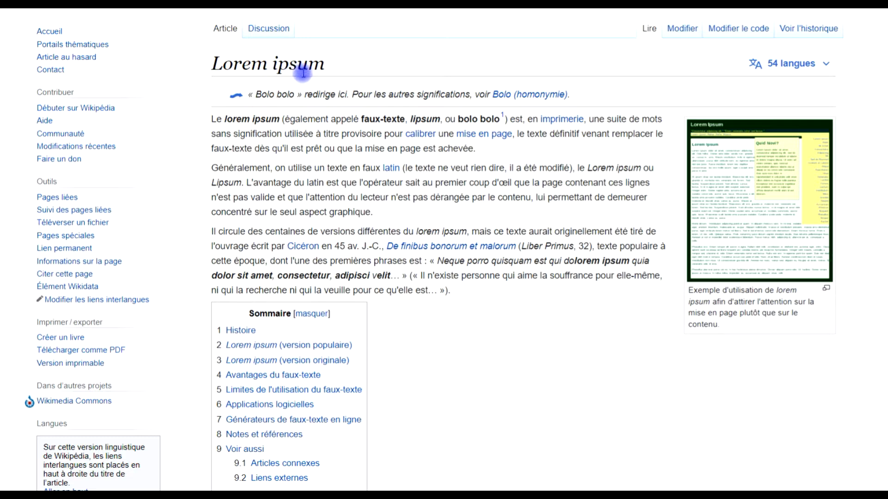
drag(289, 119, 512, 151)
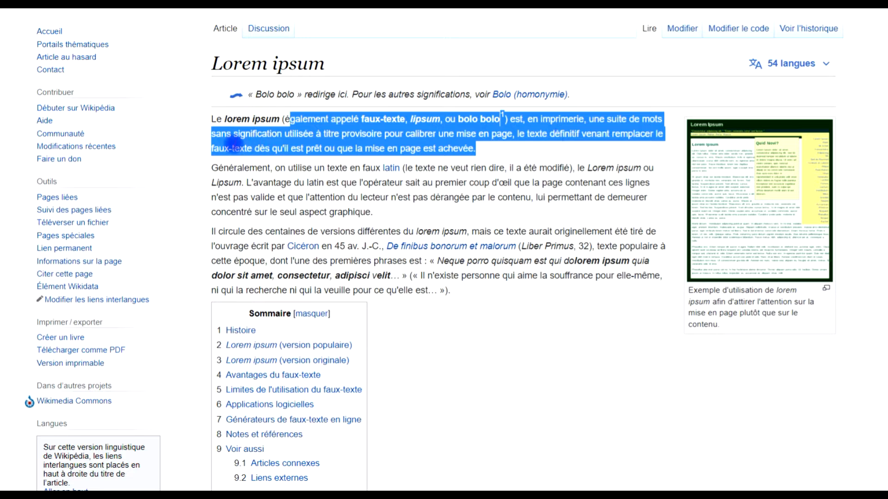
click(236, 134)
drag(237, 134, 515, 150)
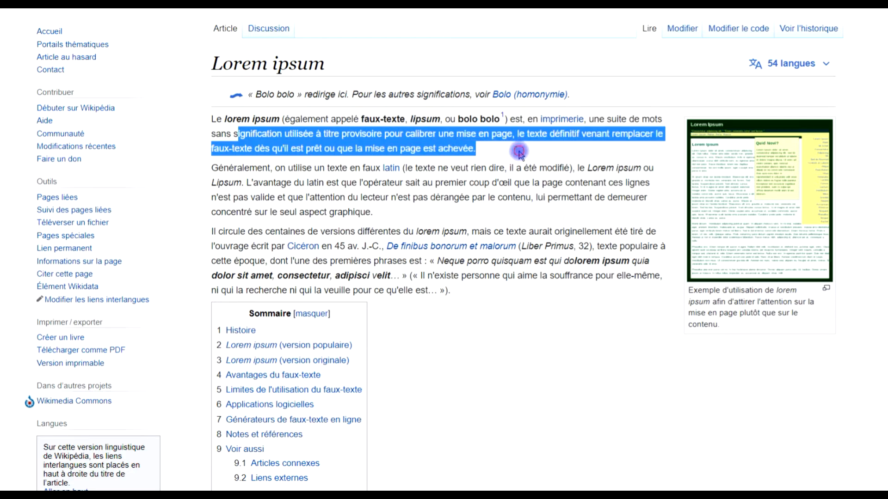
click(519, 151)
drag(362, 134, 521, 153)
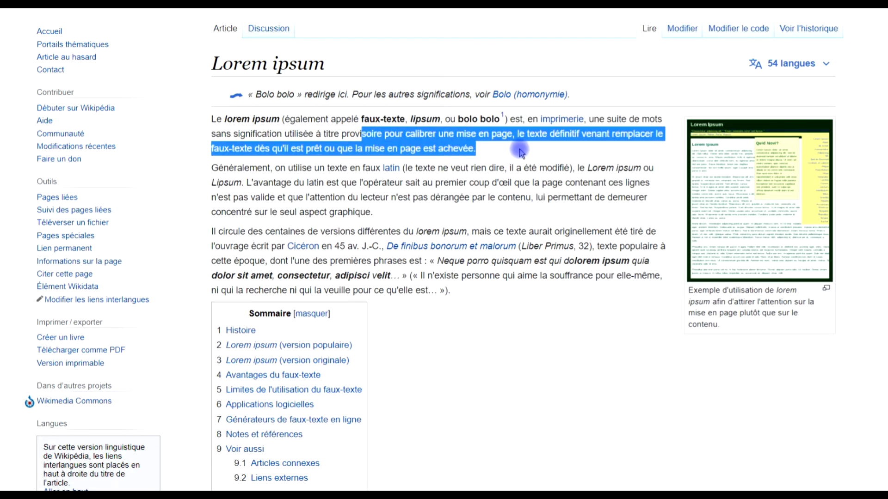
click(521, 153)
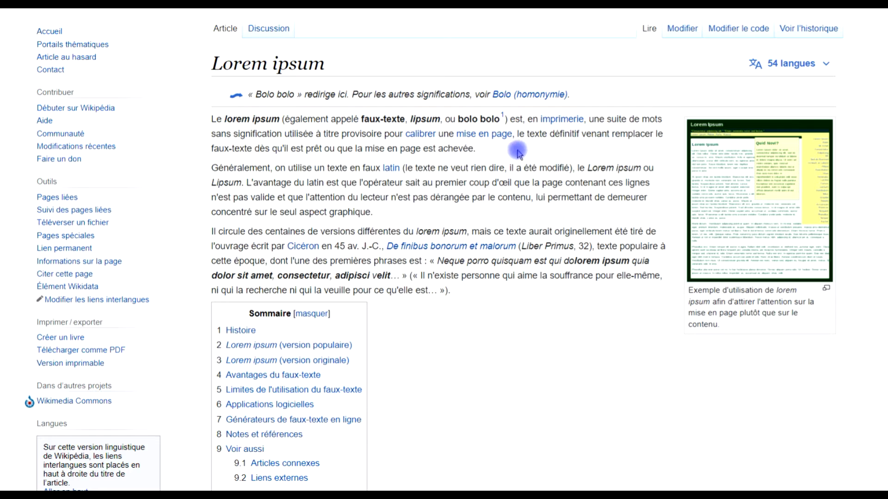
drag(259, 148, 506, 152)
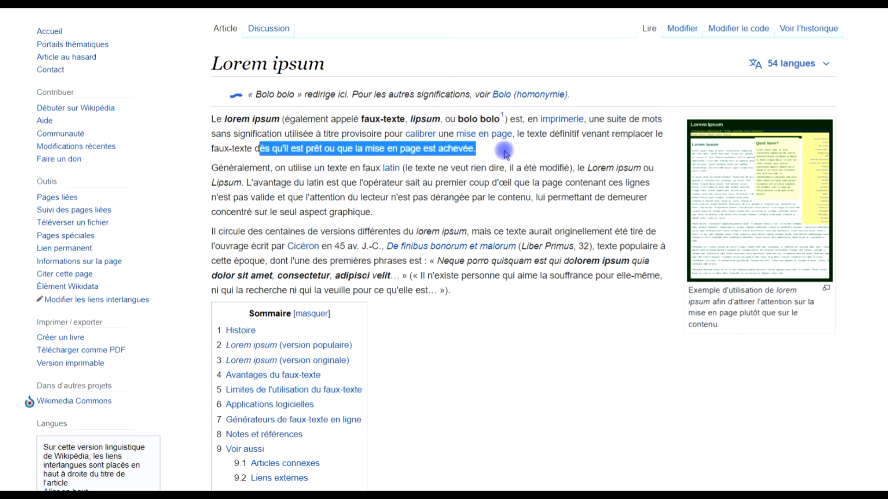
click(522, 153)
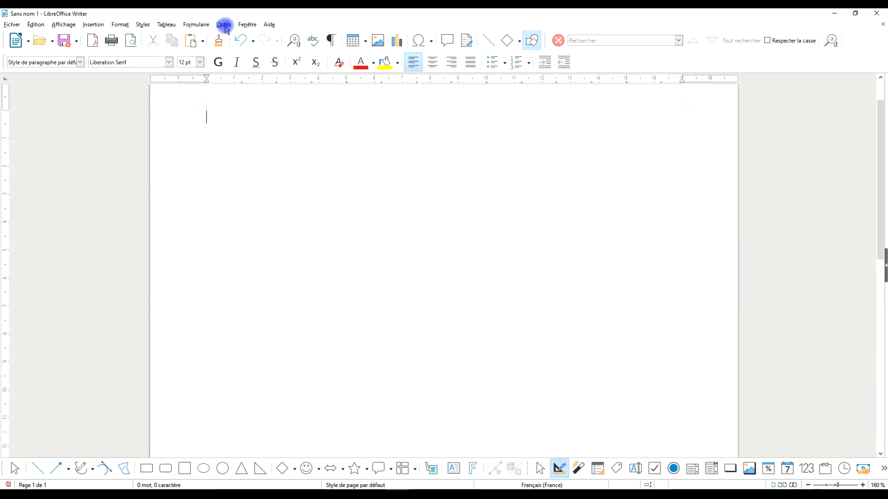
Step: Insert the Lorem Ipsum placeholder text in the blank document with the AutoText shortcut LOREM
click(273, 147)
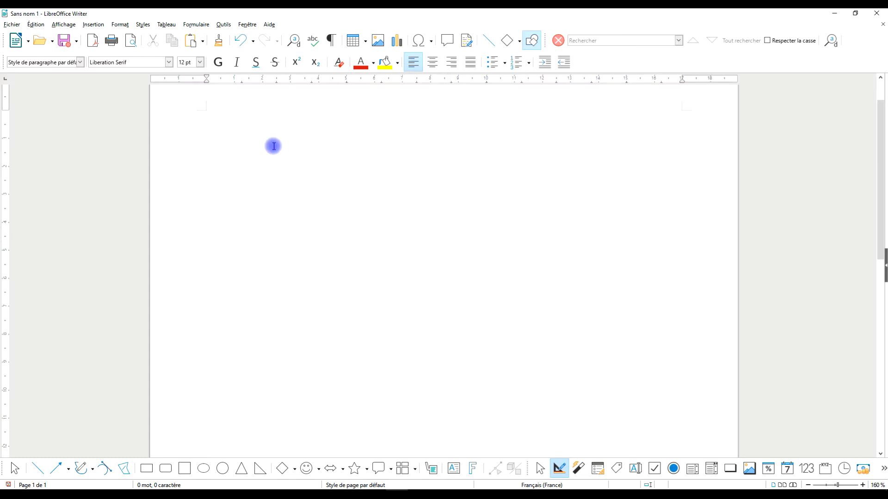
key(Caps_Lock)
text(LOREM)
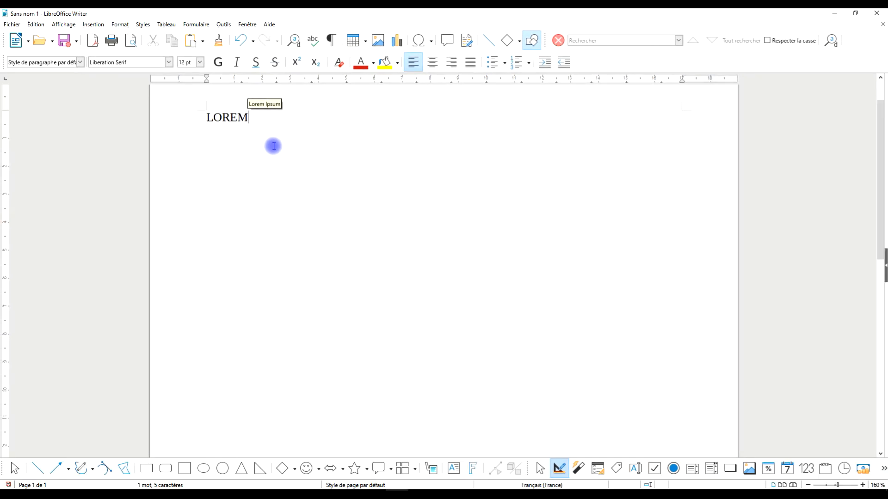
key(F3)
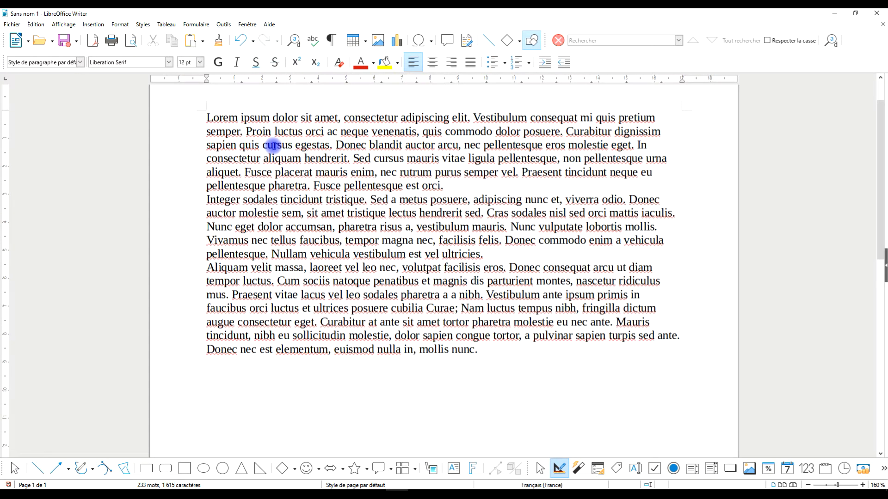
Step: Insert the "Texte pour exemple" sample text below the Lorem ipsum paragraphs with the AutoText shortcut TEX, leaving blank lines between
key(Return)
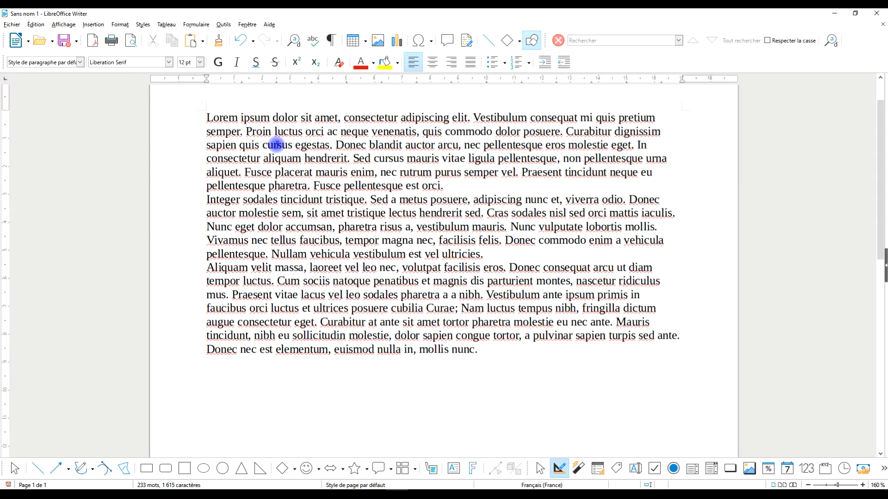
text(TEX)
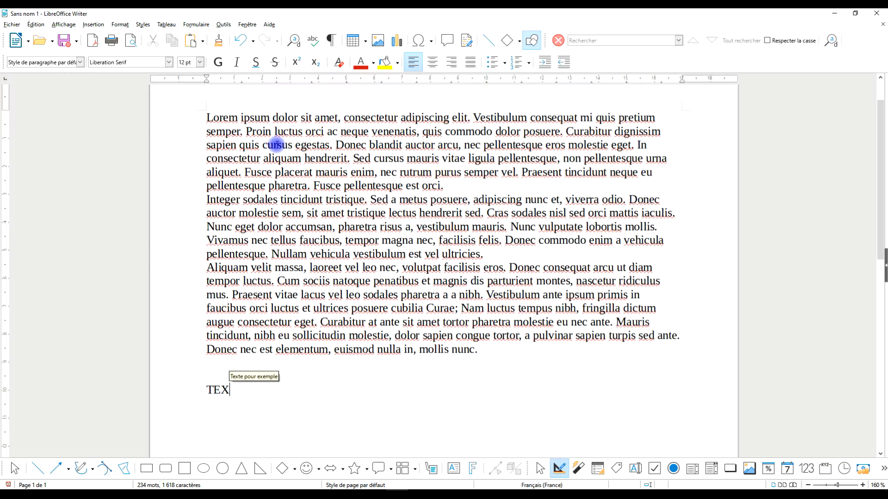
scroll(289, 259, down, 3)
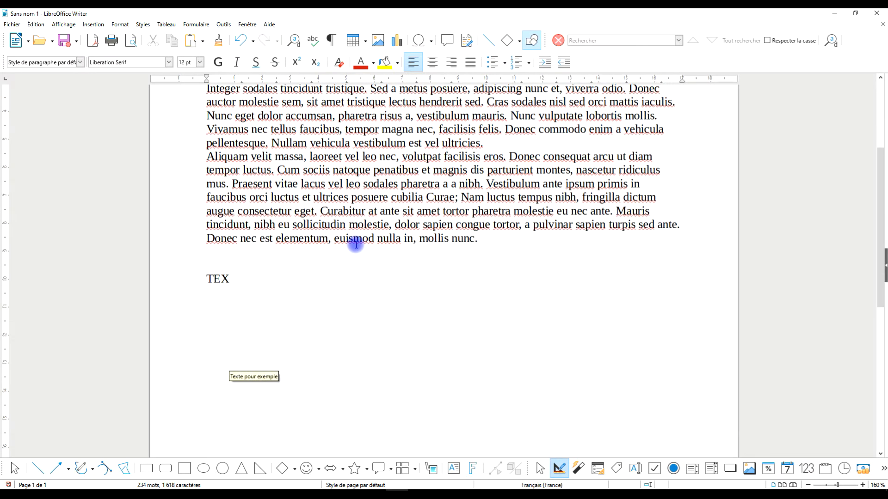
key(F3)
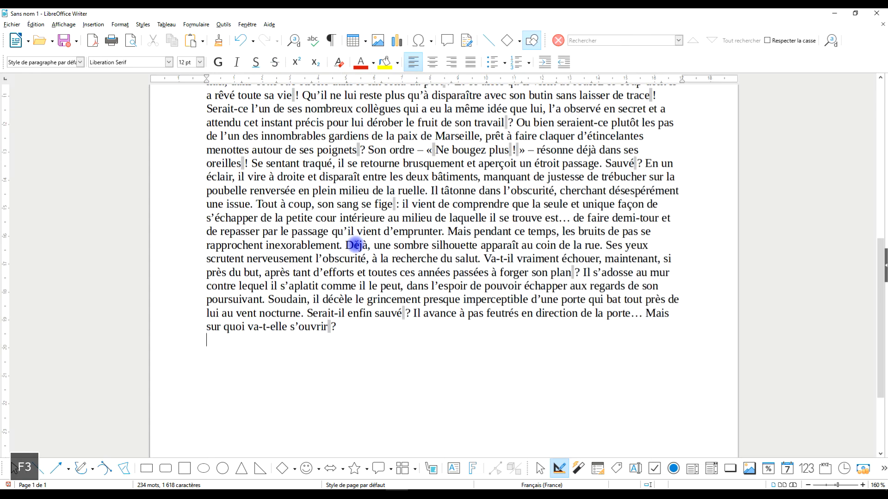
Step: Review both inserted texts and delete the entire document content
scroll(363, 259, up, 5)
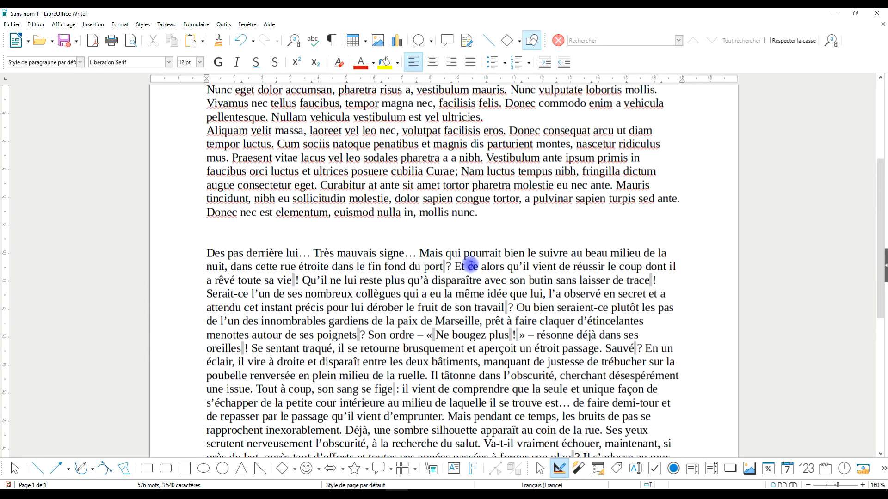
scroll(469, 265, up, 4)
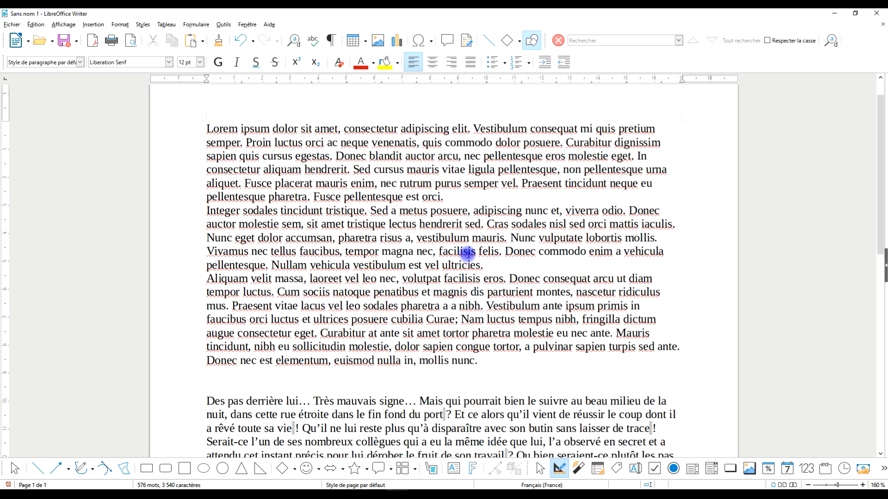
shift+click(209, 130)
key(Delete)
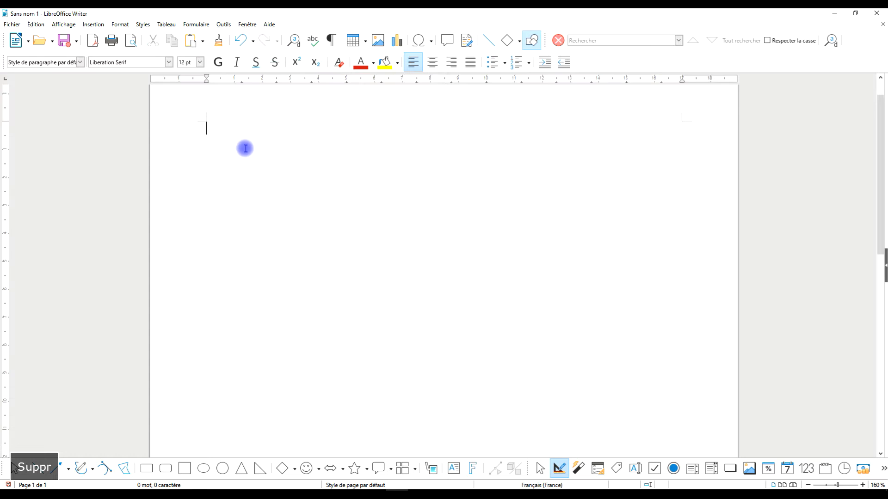
Step: Open the AutoText dialog and view the Lorem Ipsum entry and its shortcut in the Standard category
click(221, 25)
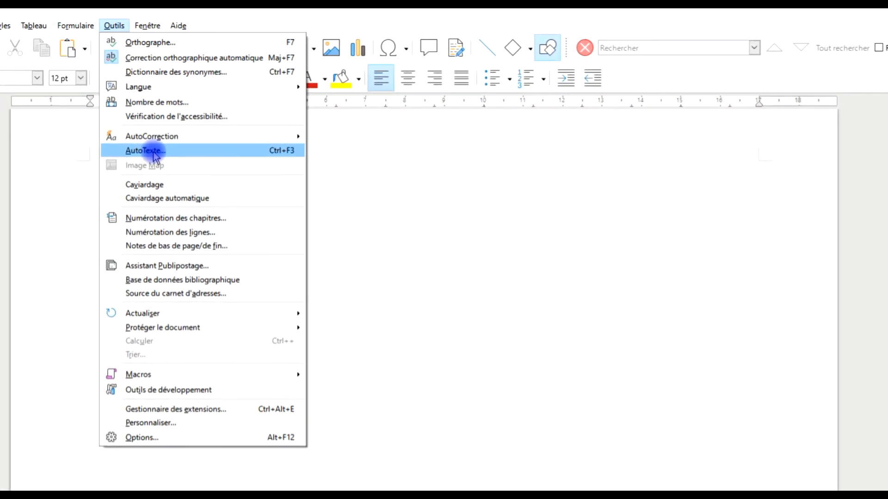
click(154, 151)
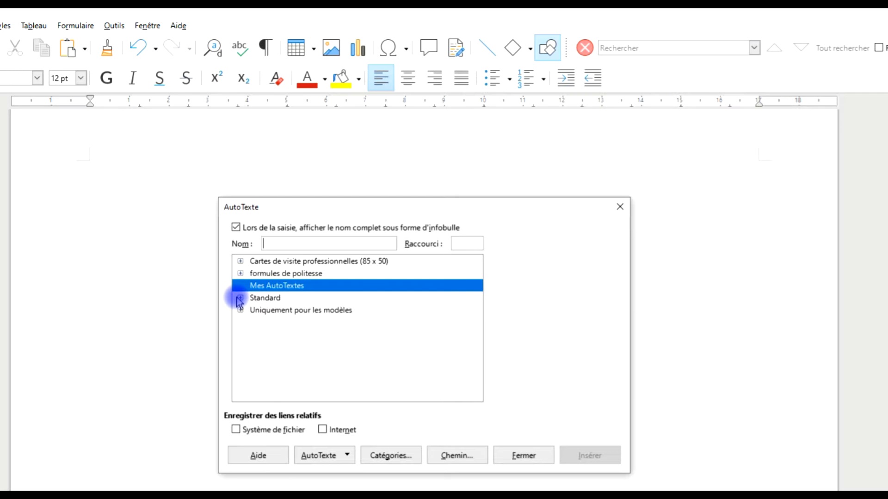
click(240, 298)
scroll(369, 319, down, 3)
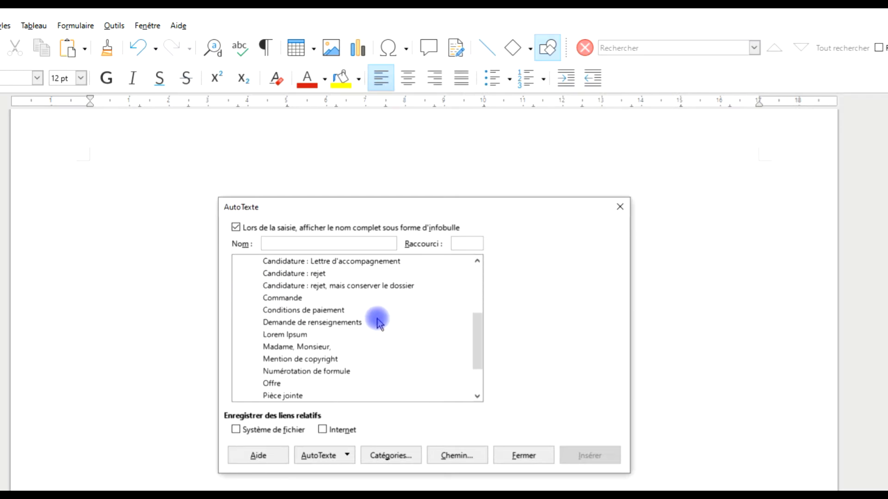
click(286, 335)
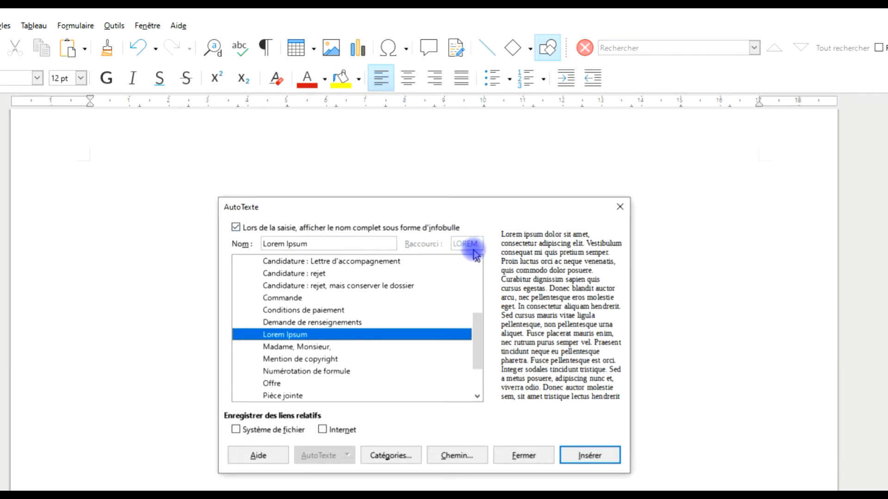
Step: View the "Texte pour exemple" AutoText entry and its shortcut, and close the dialog without inserting it
scroll(364, 354, down, 2)
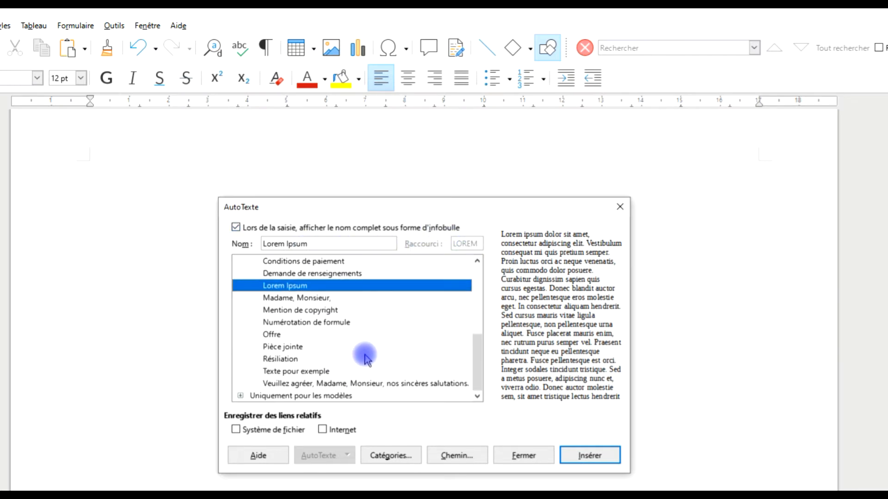
click(298, 373)
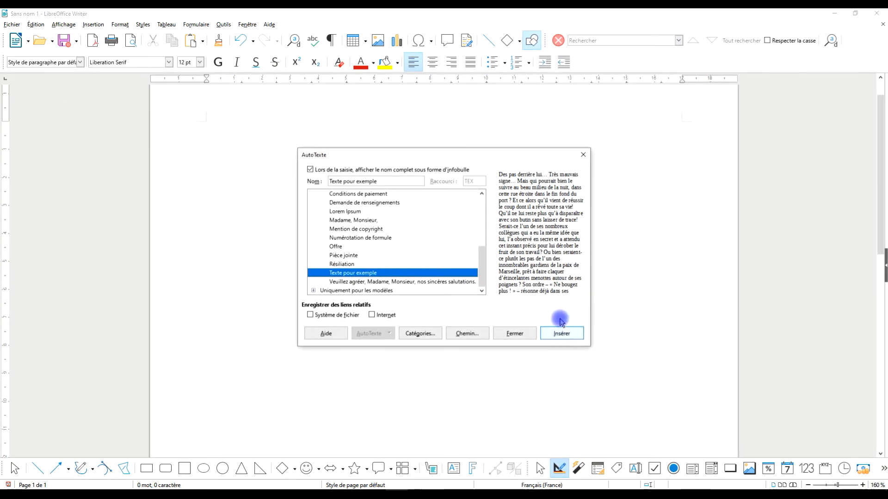
click(583, 154)
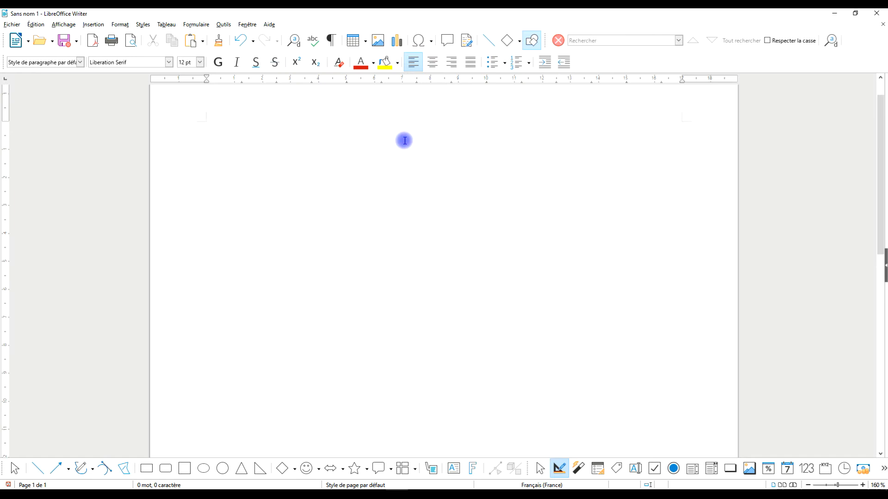
Step: Insert the "Texte pour exemple" sample text on the second line with the AutoText shortcut TEX, leaving the first line blank
key(Return)
key(Caps_Lock)
text(te)
key(BackSpace)
key(BackSpace)
key(Caps_Lock)
text(TEX)
key(BackSpace)
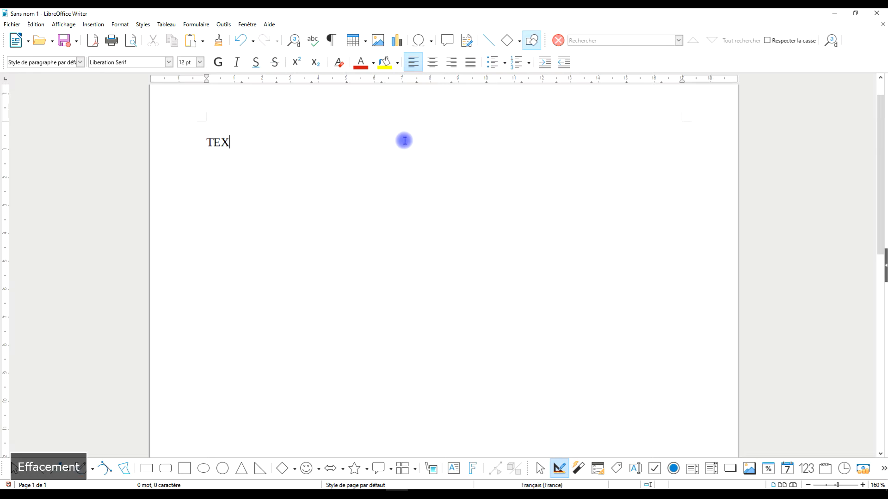
key(F3)
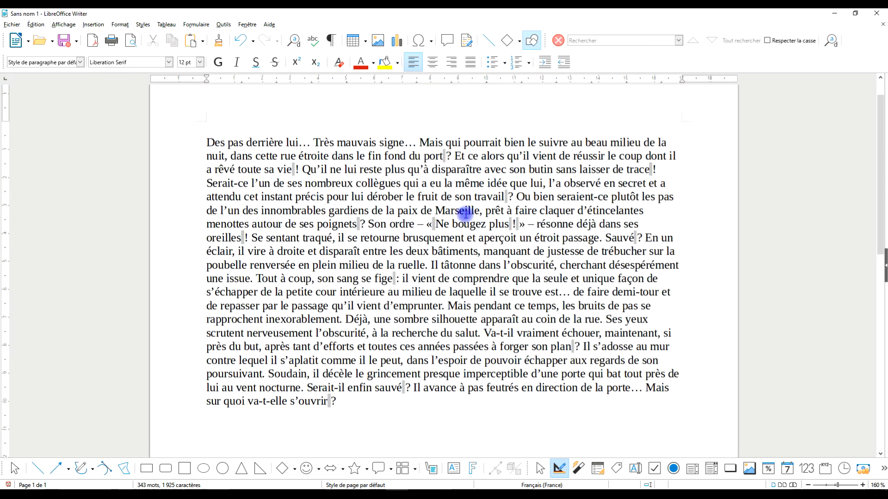
Step: Add the sentence "Abonnez-vous, commentez, likez et partagez." before "Qu'il ne lui reste plus" in the sample text
click(371, 224)
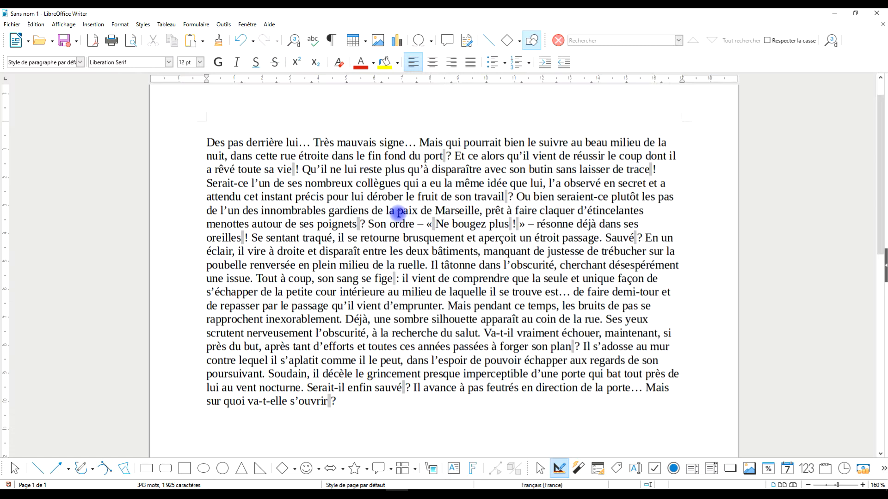
click(303, 170)
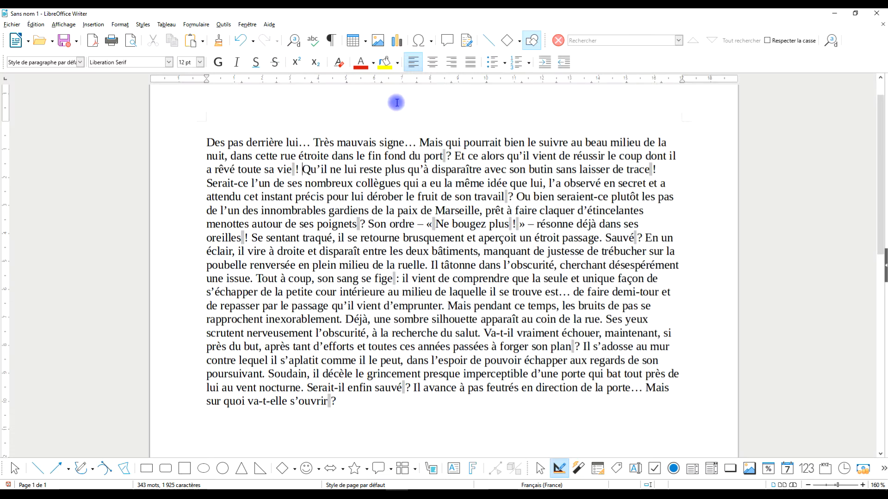
text(Abonnez-vous)
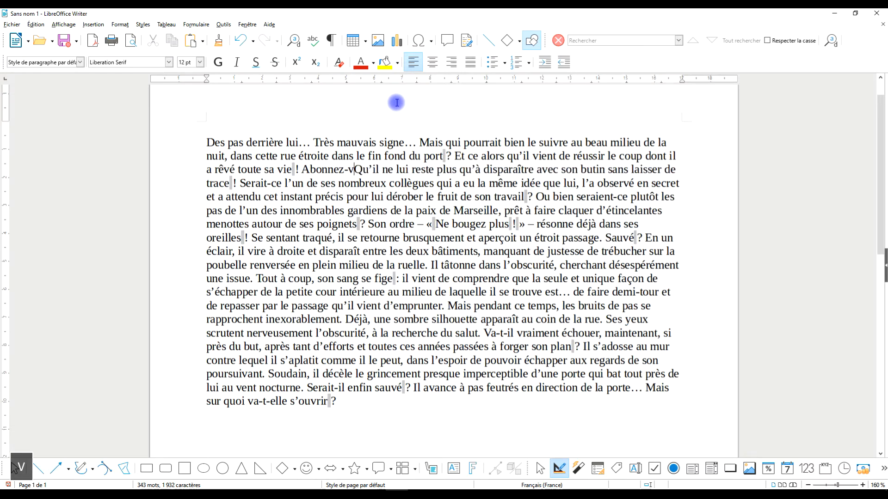
text(, com)
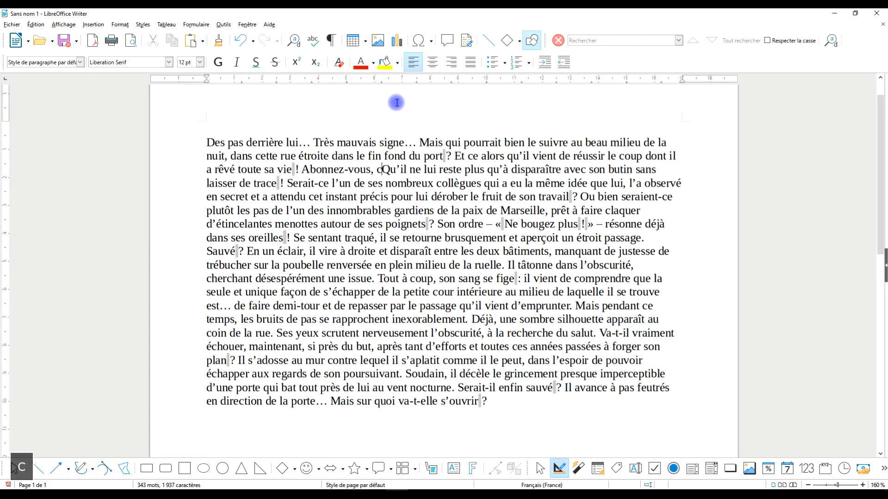
key(BackSpace)
text(men)
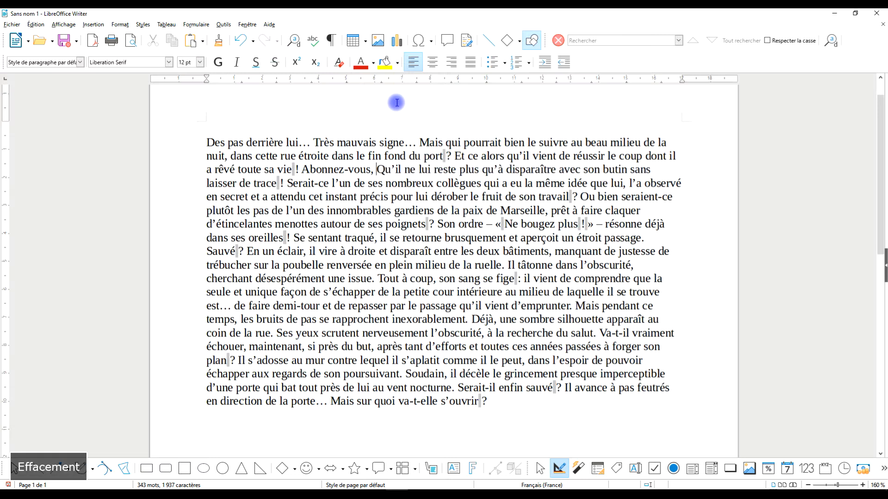
text(tez)
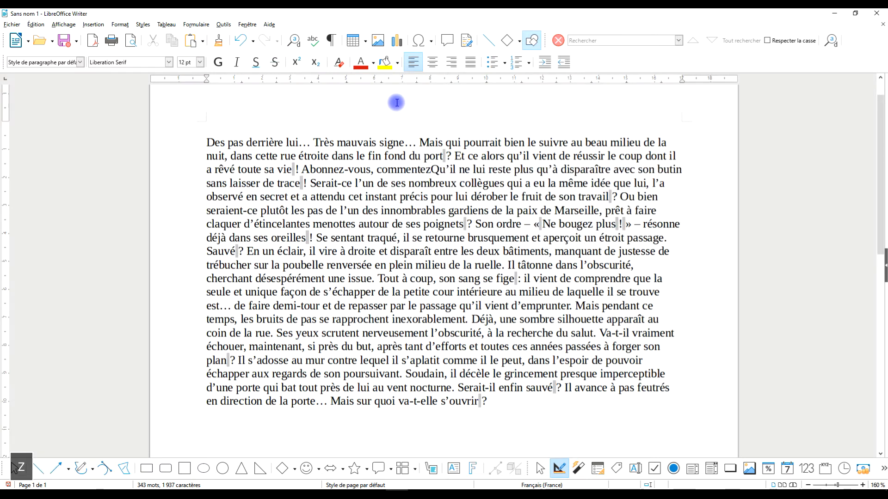
text(, )
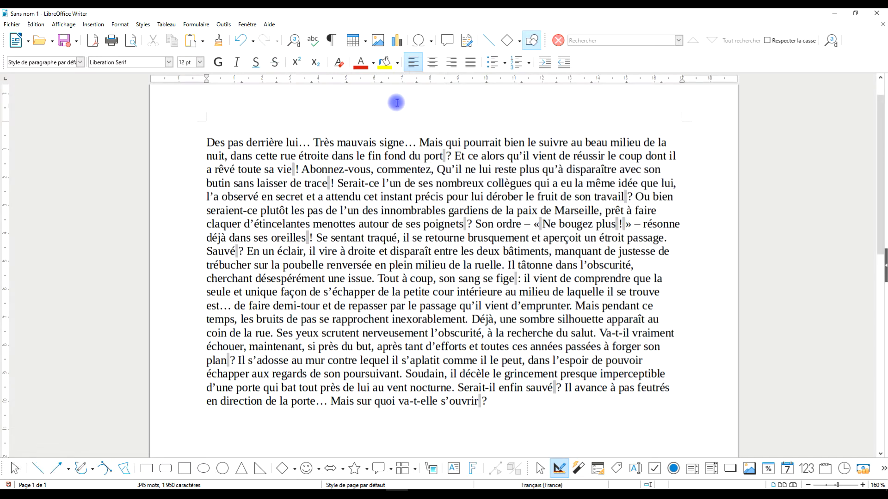
text(likez )
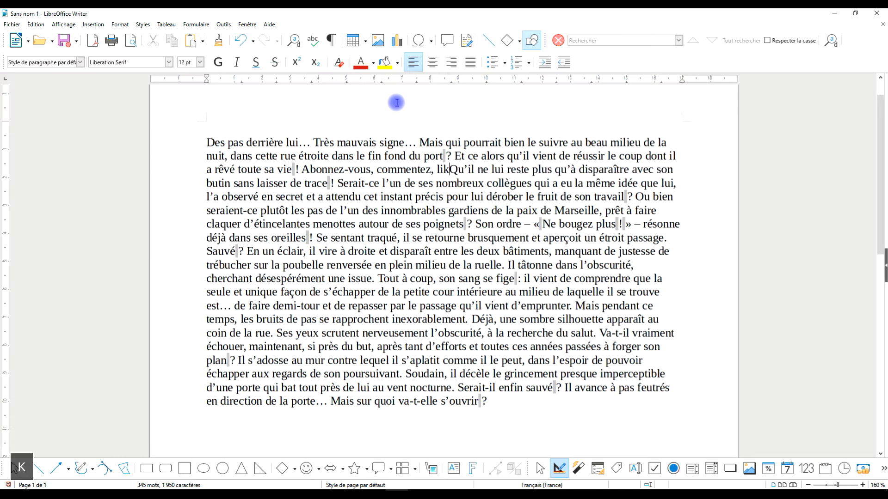
text(et )
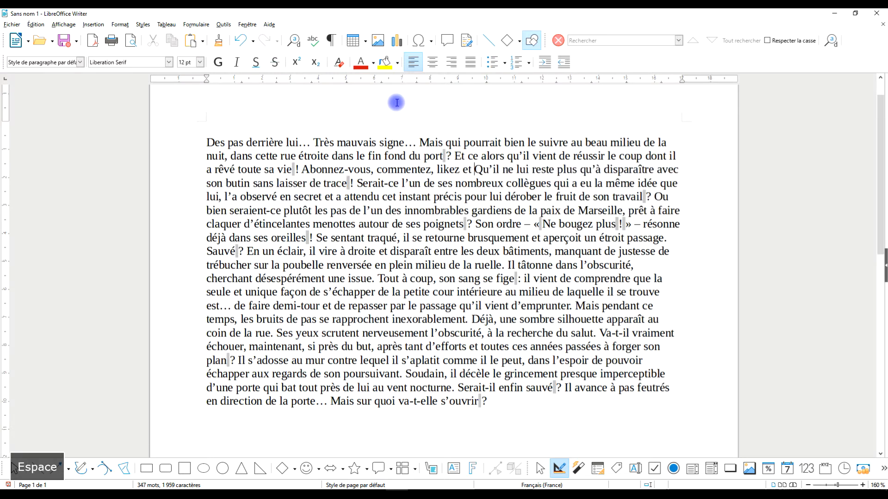
text(partagez)
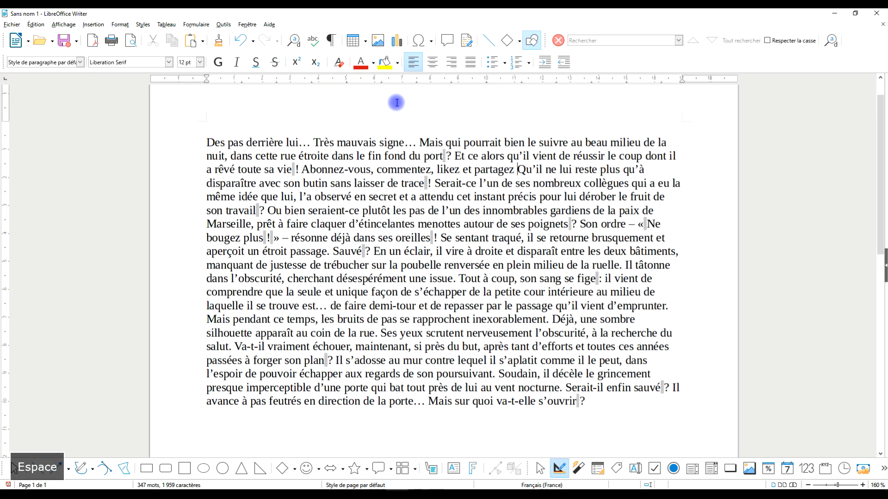
key(BackSpace)
text(.)
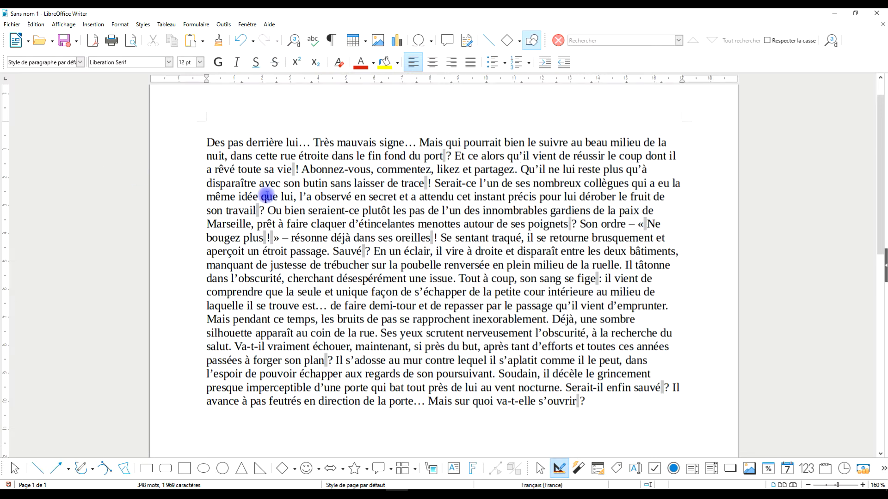
Step: Make the sentence "Abonnez-vous, commentez, likez et partagez." bold
shift+click(302, 170)
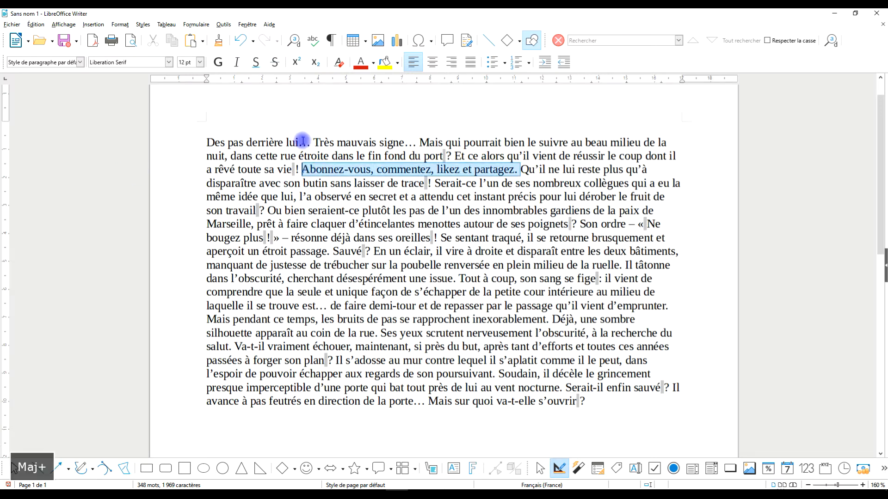
click(218, 62)
click(477, 120)
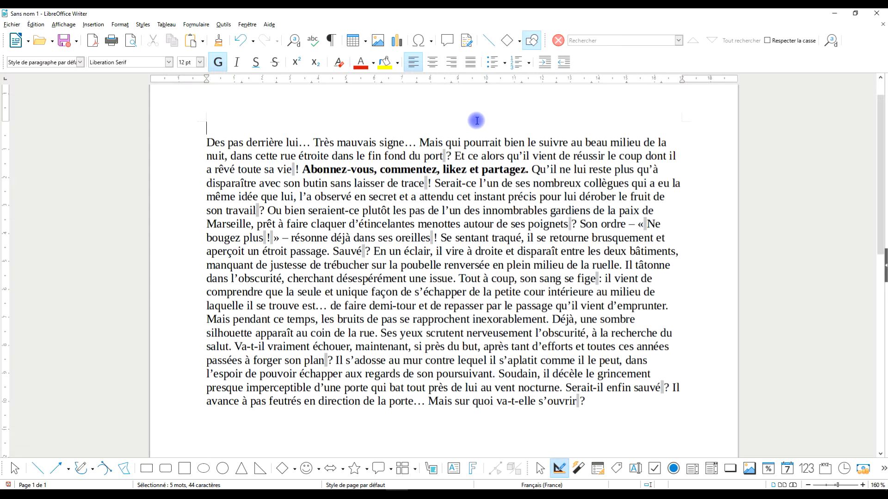
Step: Move the bold sentence out of the paragraph to the blank first line, removing the leftover space
click(302, 169)
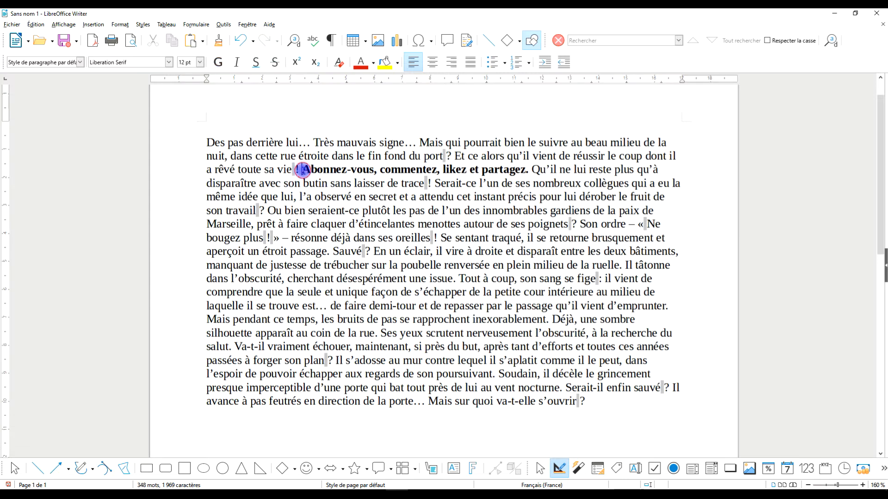
shift+click(528, 169)
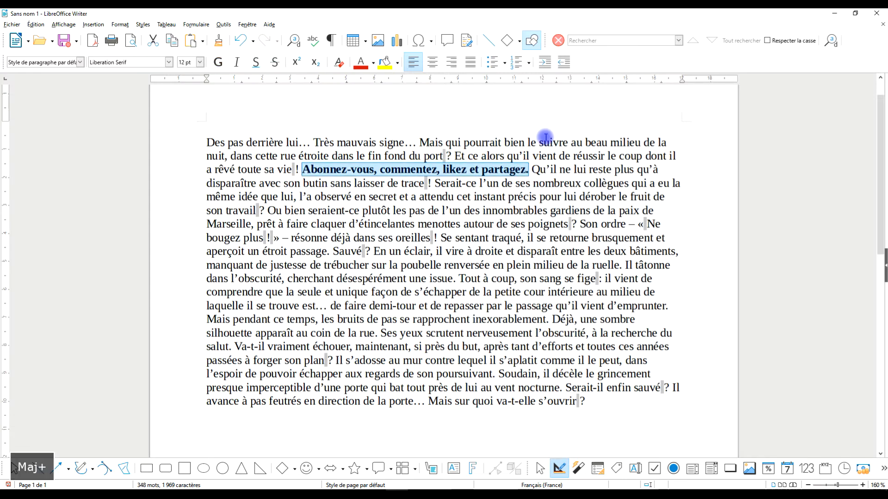
key(ctrl+x)
key(Delete)
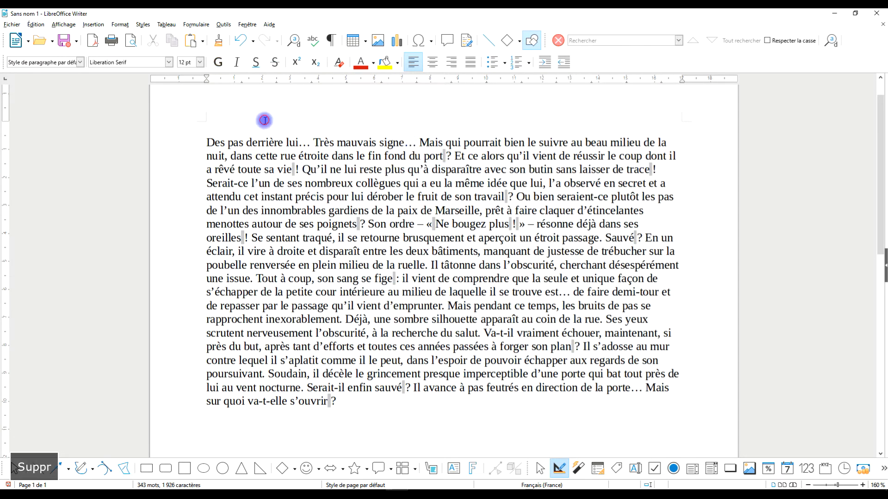
key(ctrl+v)
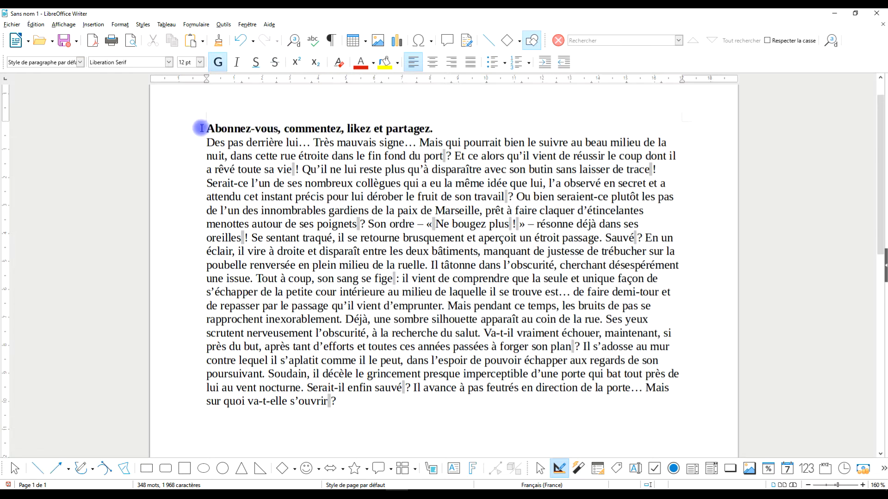
click(201, 128)
shift+click(478, 128)
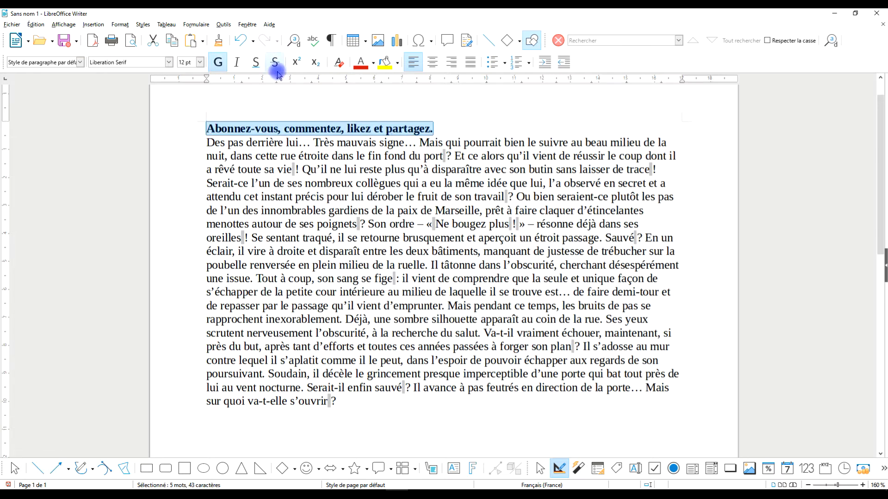
click(223, 25)
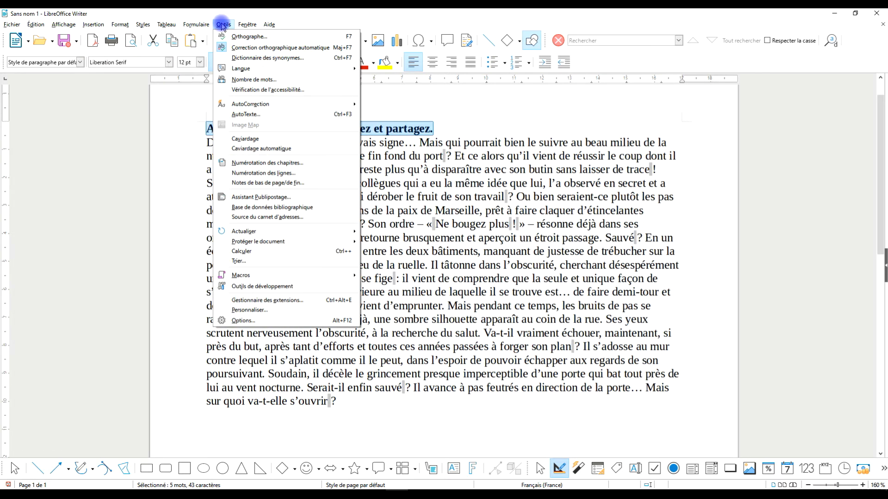
click(457, 122)
click(453, 128)
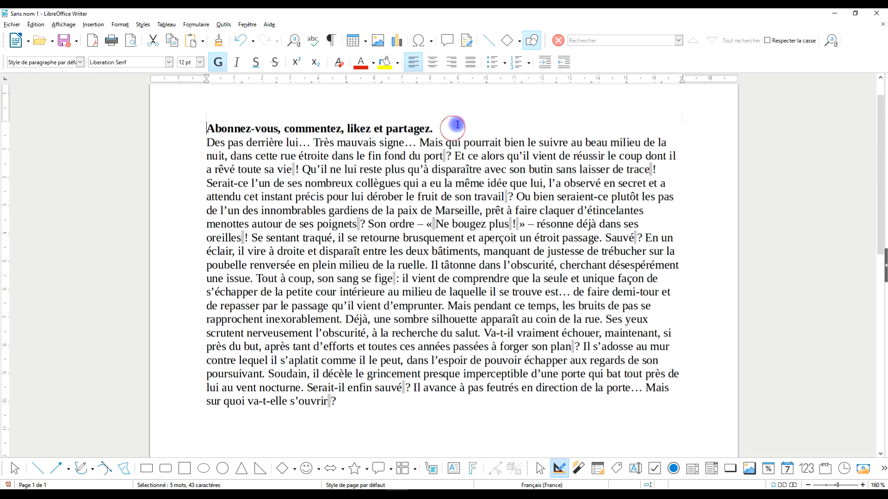
click(223, 25)
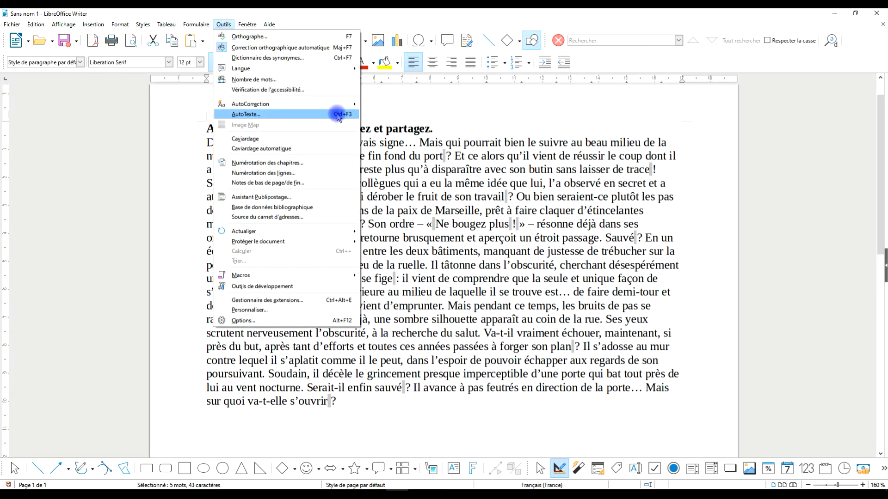
click(465, 125)
click(207, 128)
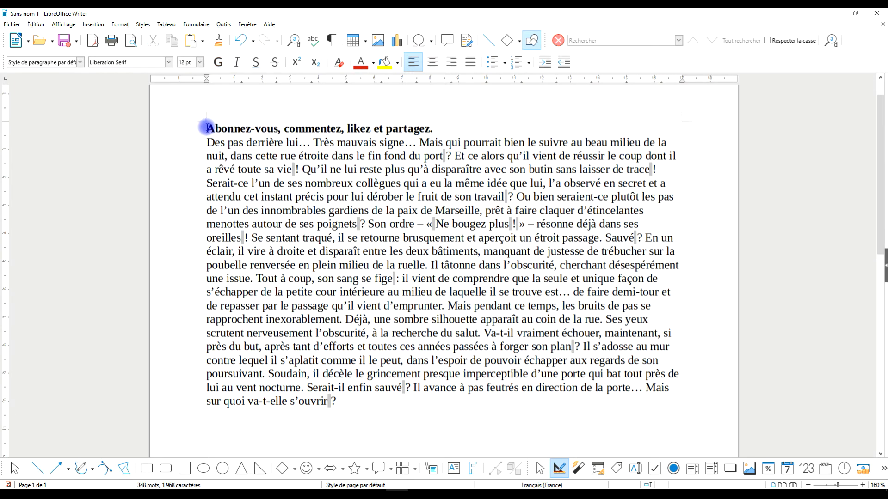
Step: Save the bold sentence as a new AutoText entry named "abonnez-vous" with shortcut A1 in the Mes AutoTextes category
drag(207, 128, 460, 128)
click(224, 25)
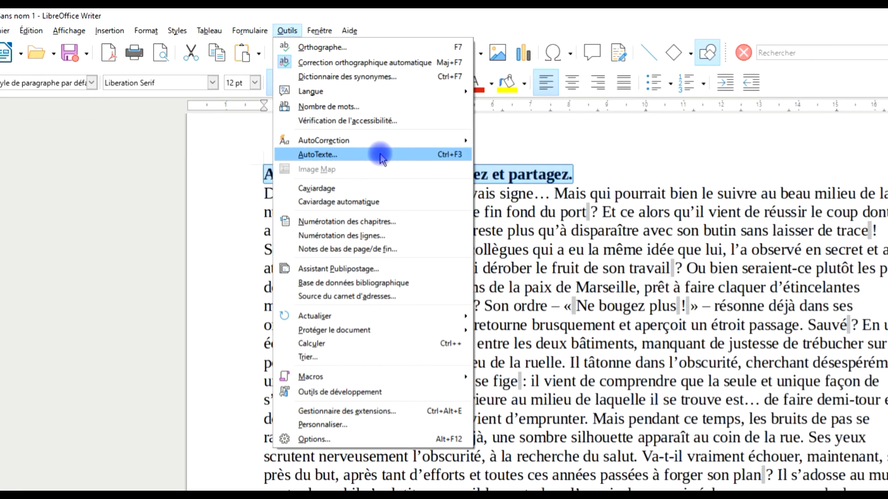
click(380, 155)
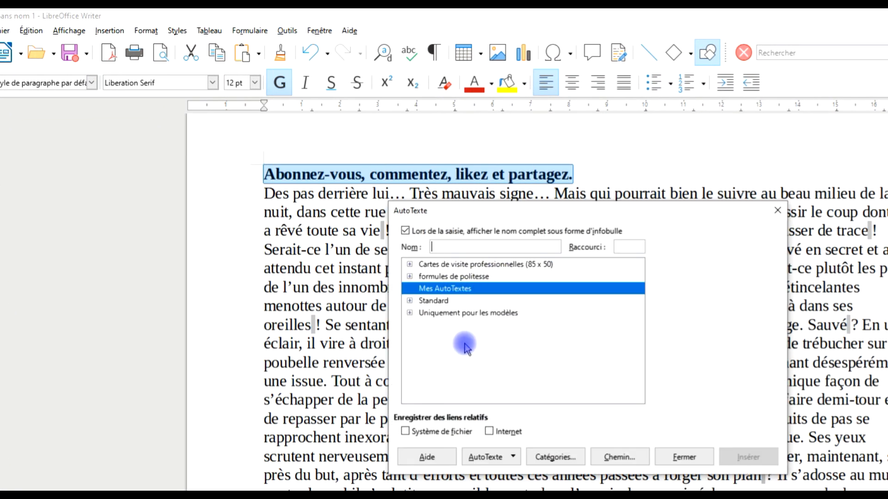
click(456, 247)
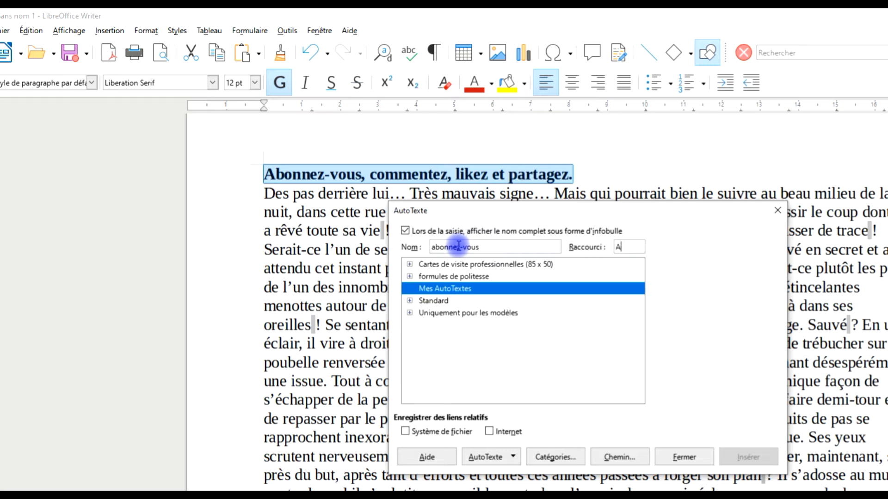
text(1)
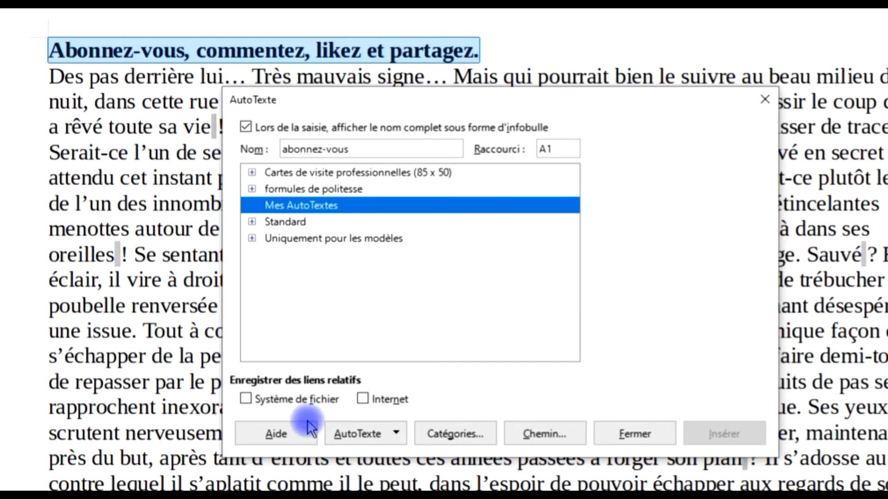
click(365, 382)
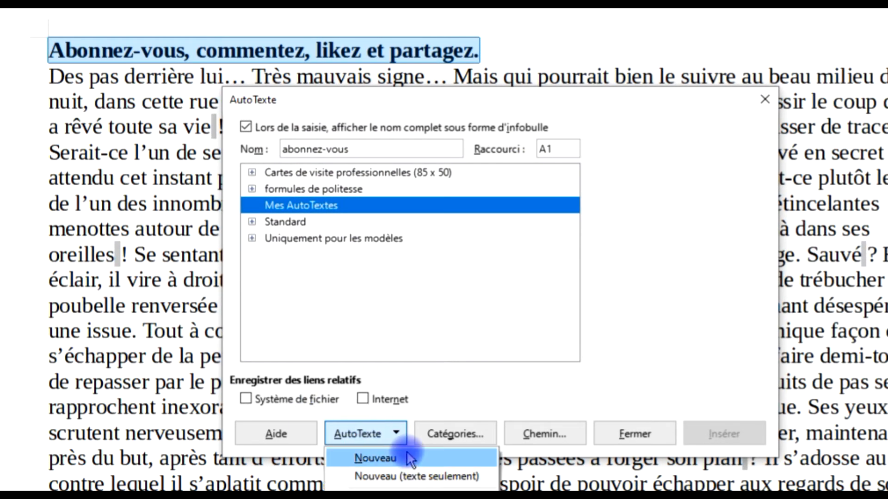
click(375, 458)
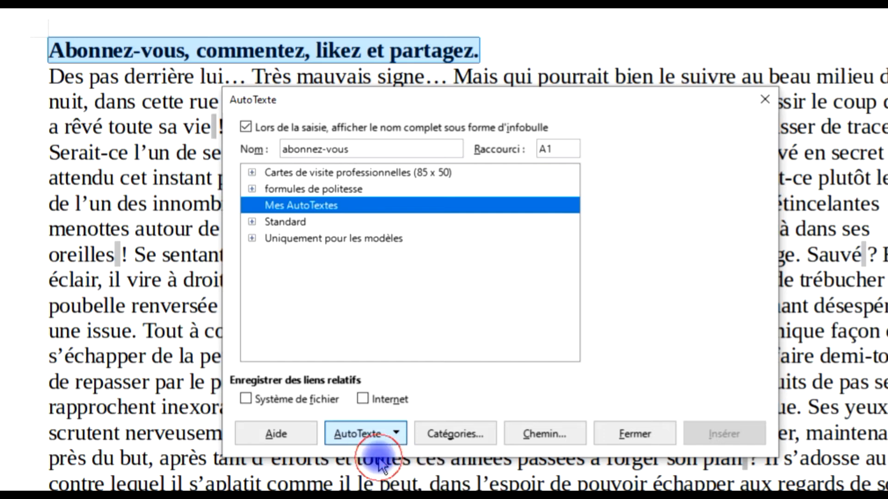
Step: Preview the abonnez-vous entry under Mes AutoTextes and close the AutoText dialog without inserting it
click(251, 205)
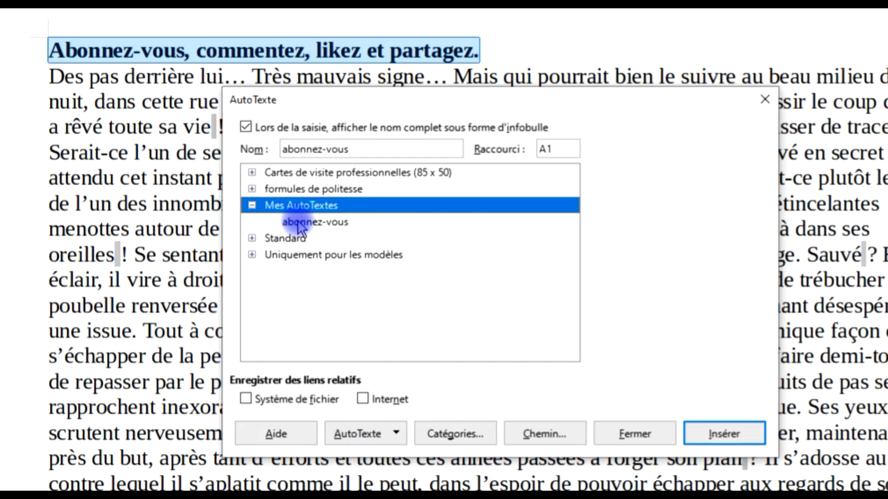
click(315, 222)
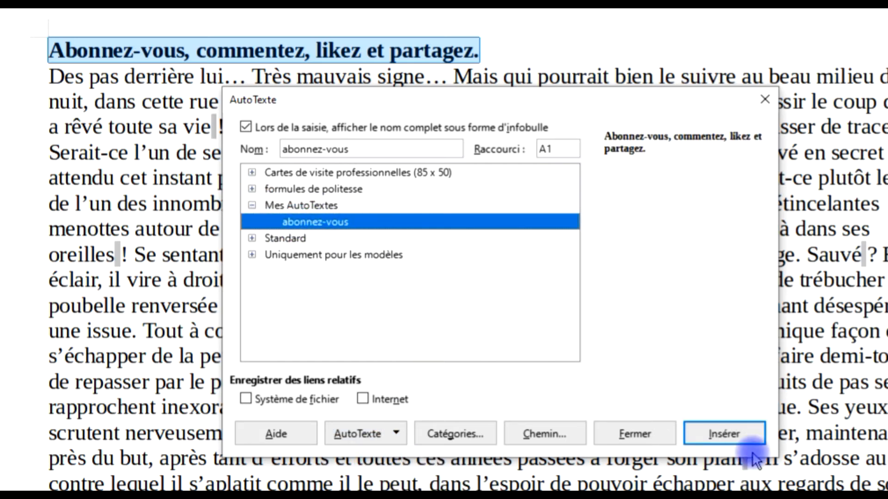
click(764, 98)
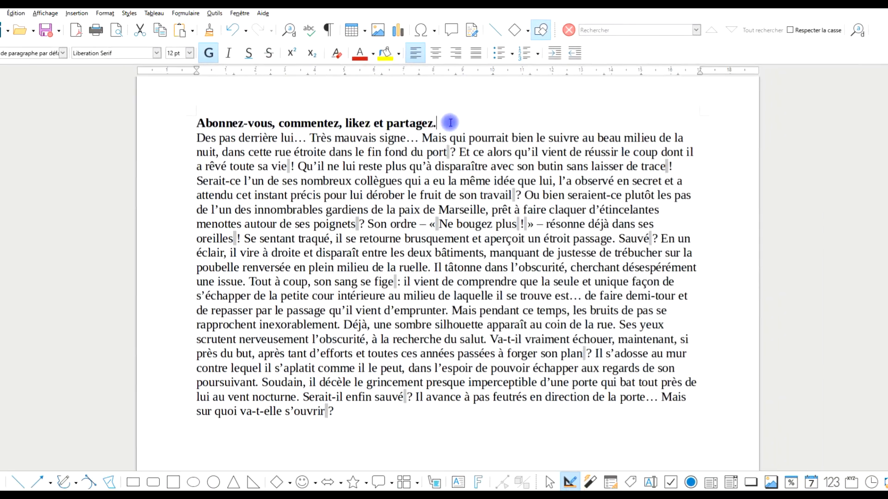
Step: Delete the bold sentence from the first line, and expand AutoText shortcut A1 plus a trailing space before "Qu'il ne lui reste plus"
drag(450, 123, 129, 121)
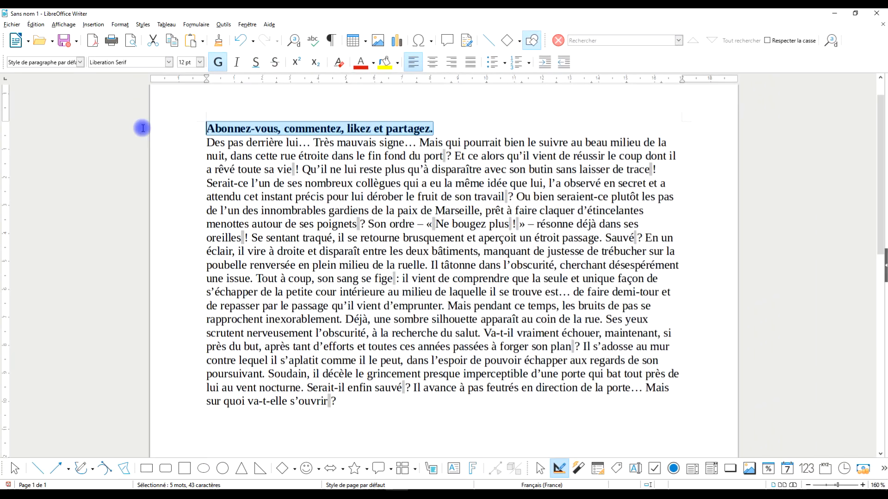
key(Delete)
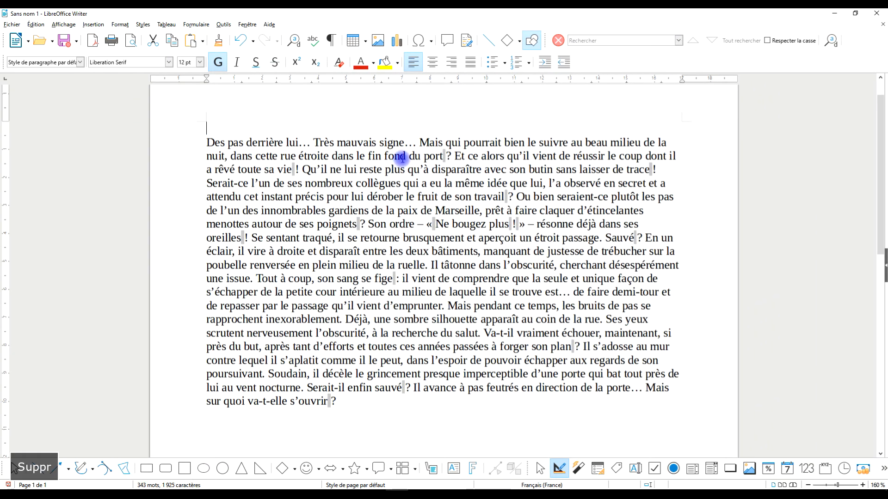
click(303, 167)
key(Caps_Lock)
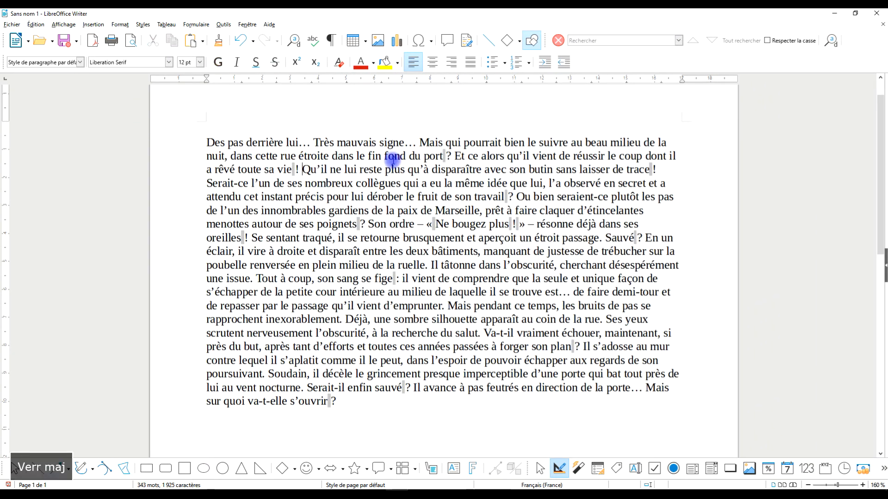
text(A)
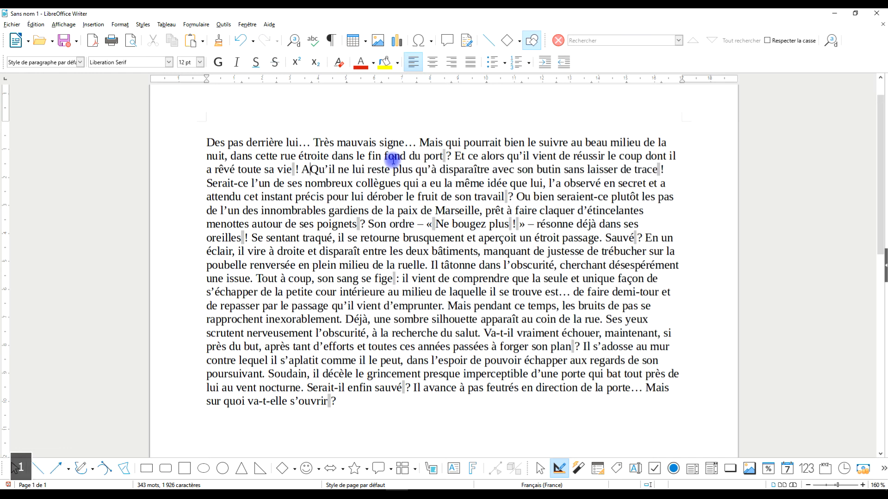
text(1)
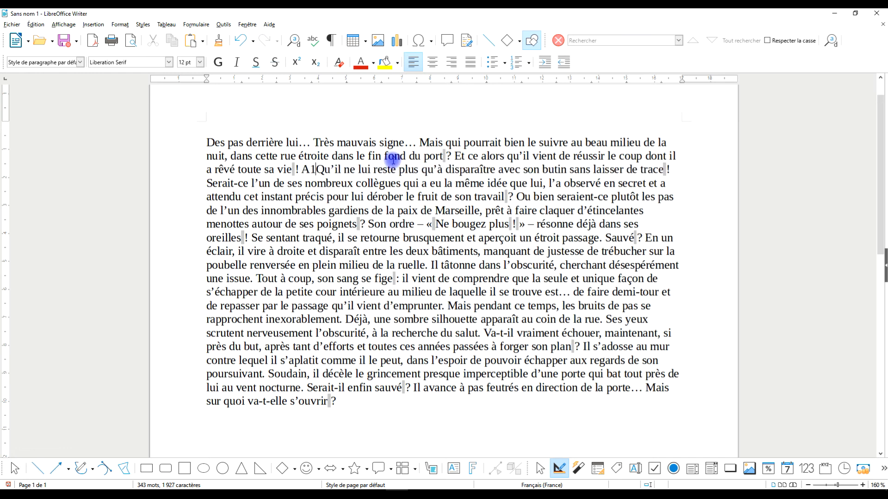
key(F3)
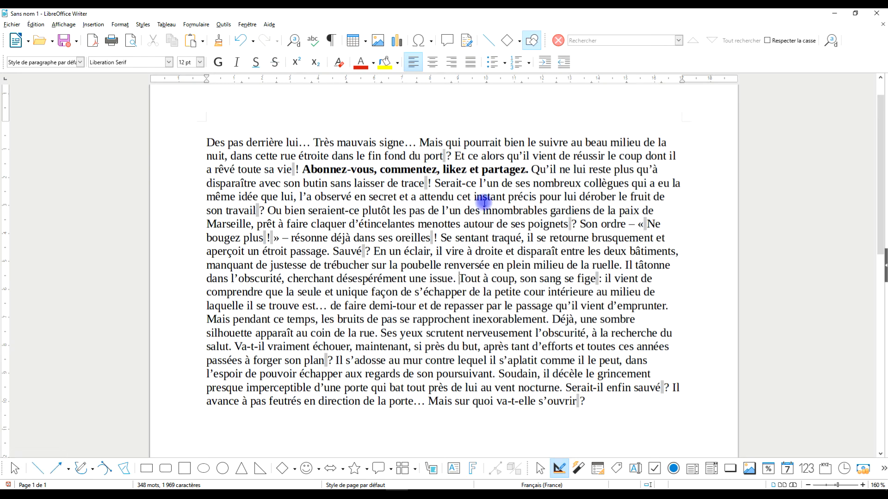
Step: Expand AutoText shortcut A1 before "Tout à coup" and again before "Va-t-il vraiment échouer", adding a space after each inserted sentence
text(A1)
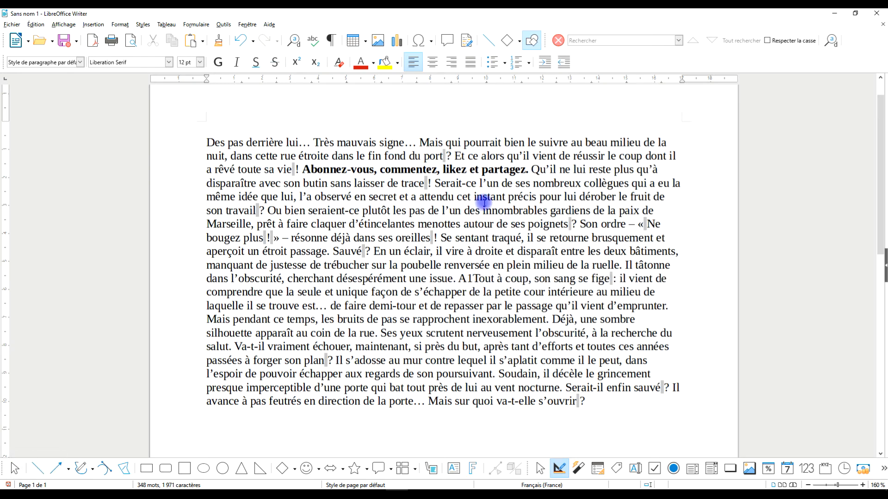
key(F3)
click(485, 345)
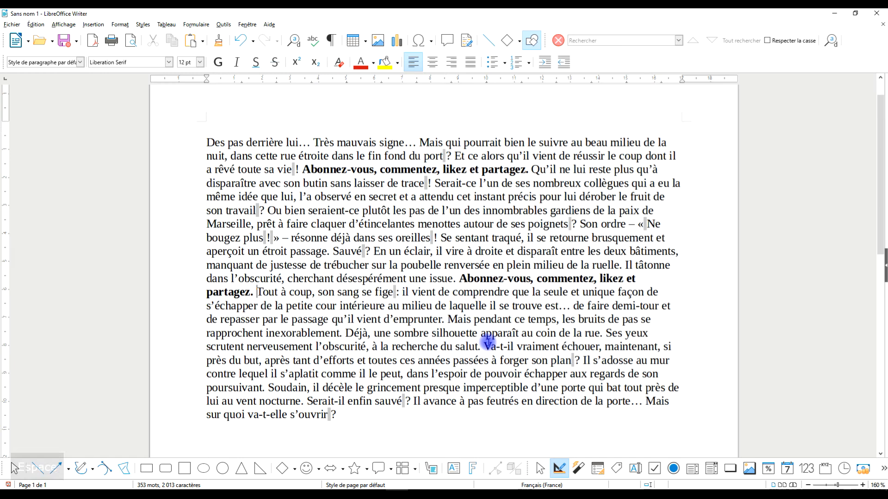
text(A1)
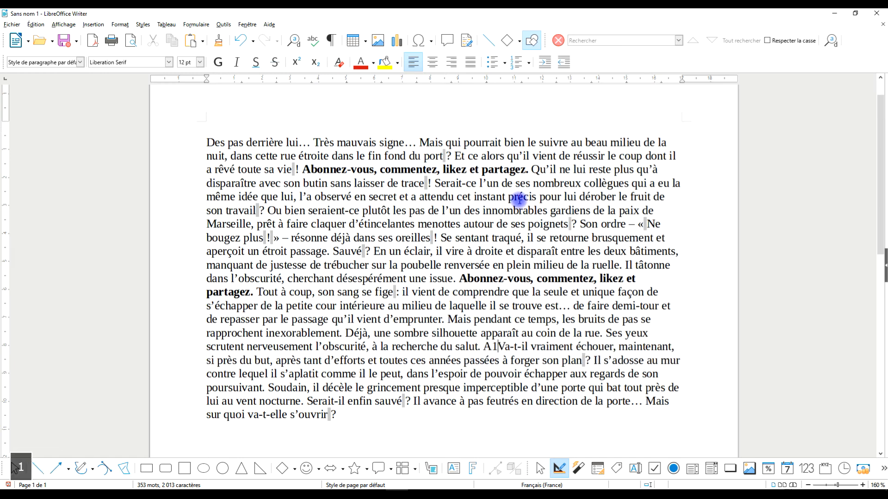
key(F3)
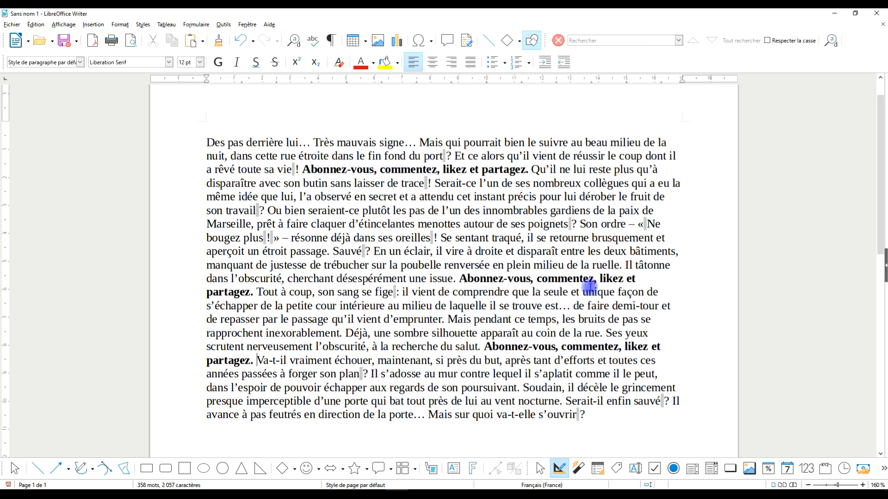
scroll(462, 208, down, 3)
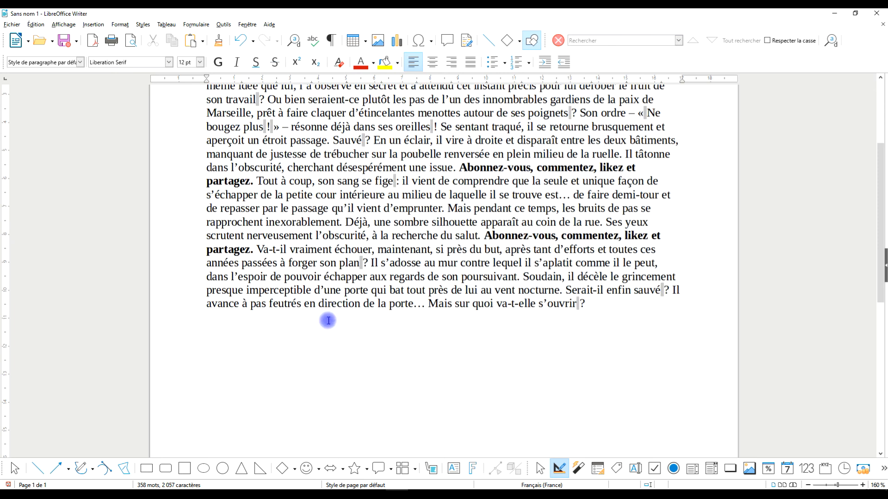
scroll(597, 268, up, 3)
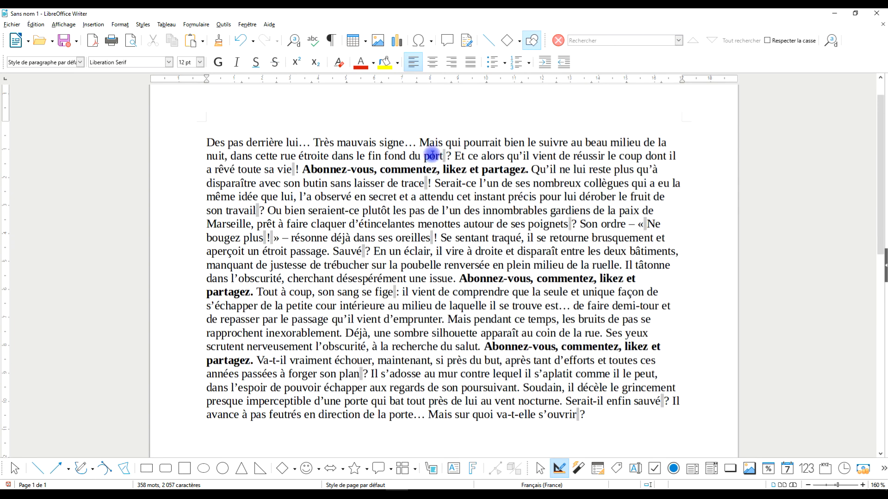
click(200, 142)
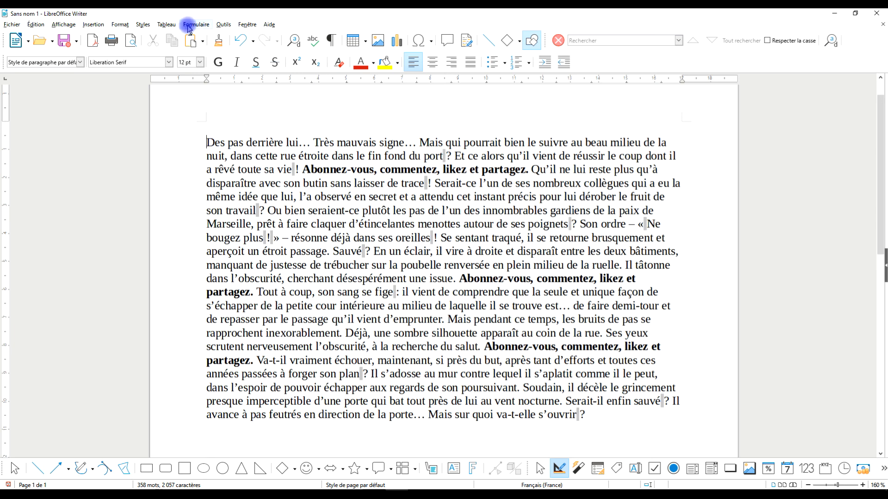
click(188, 25)
click(348, 106)
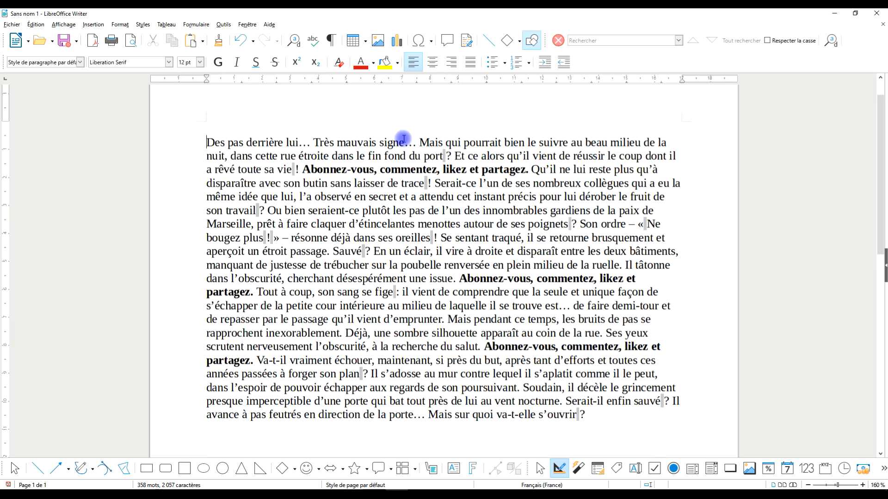